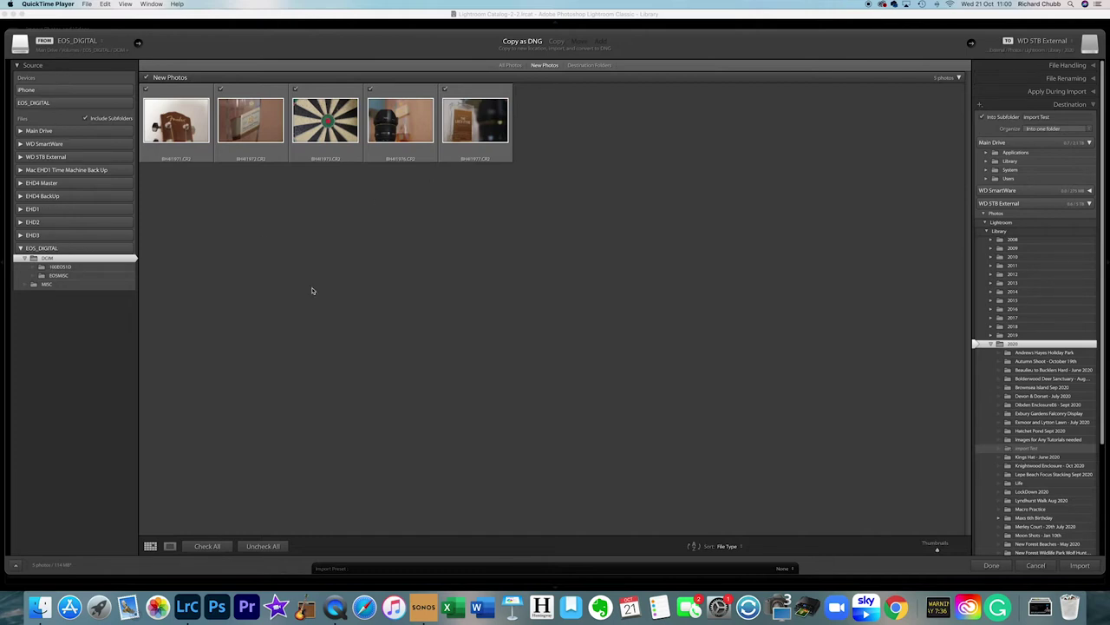
Use the EOS_DIGITAL card with its subfolders as the import source and set the import method to Copy
click(40, 91)
click(61, 249)
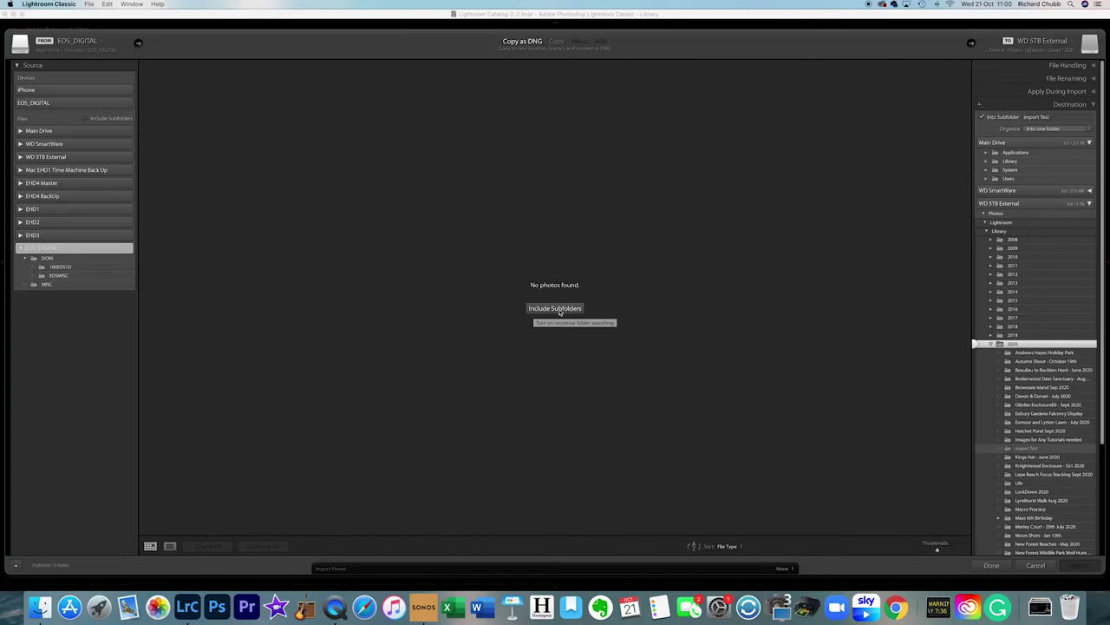
click(560, 309)
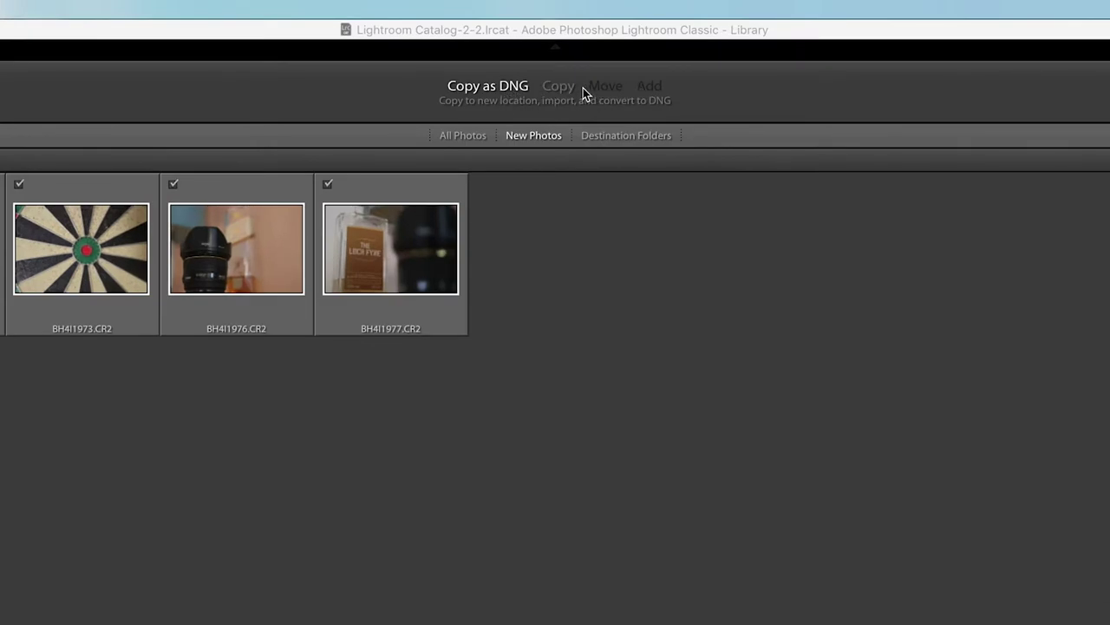
click(558, 88)
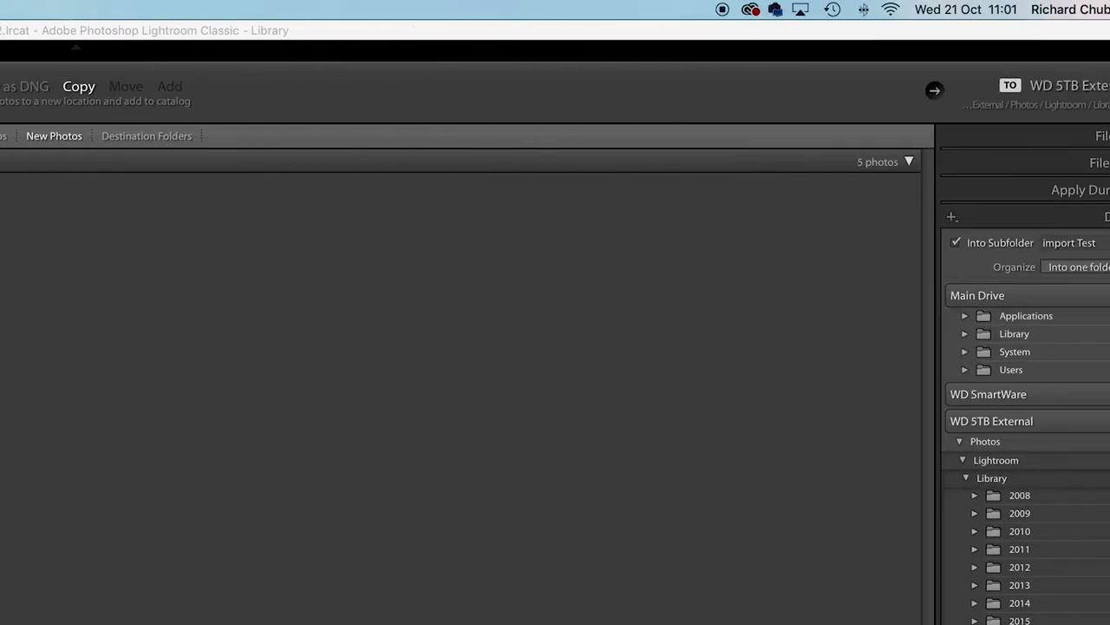
Open the File Handling settings and set Build Previews to Standard
click(1034, 228)
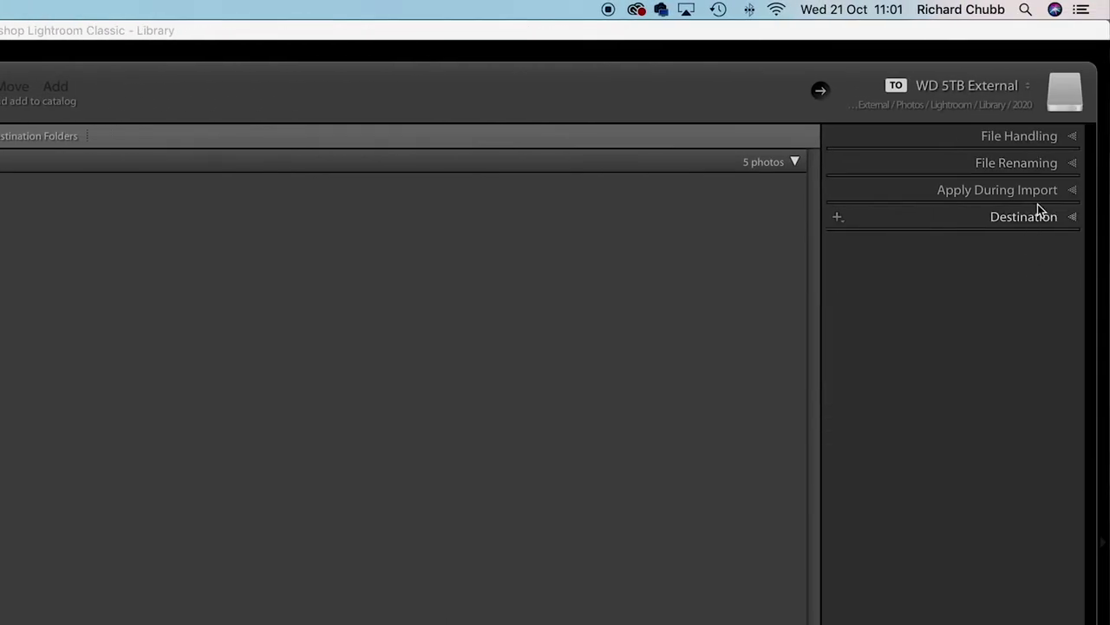
click(1072, 140)
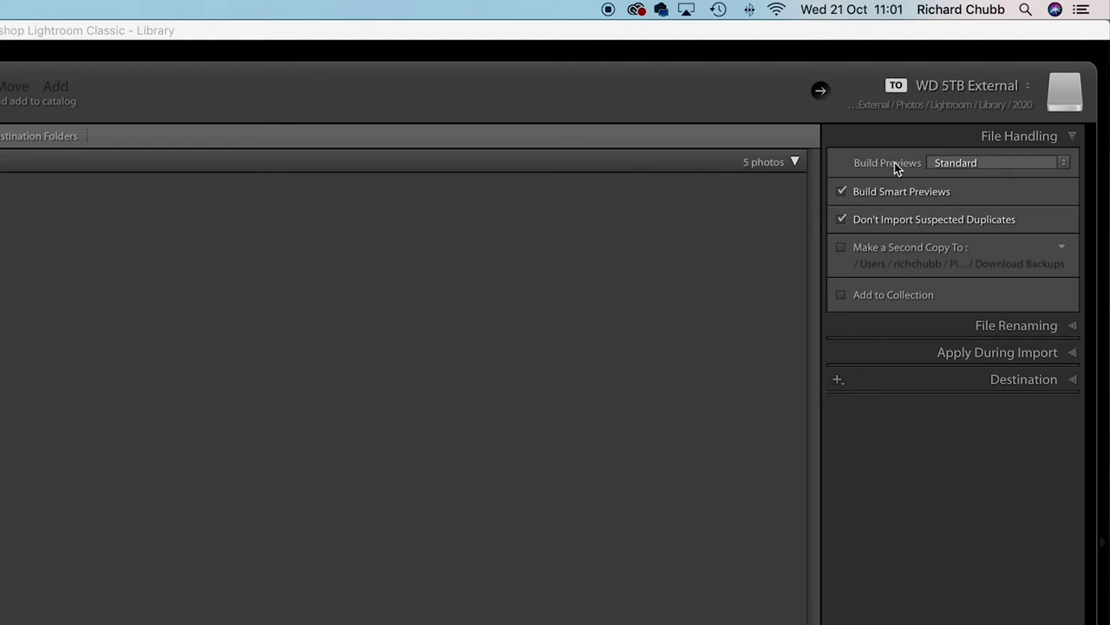
click(955, 164)
click(952, 159)
click(966, 163)
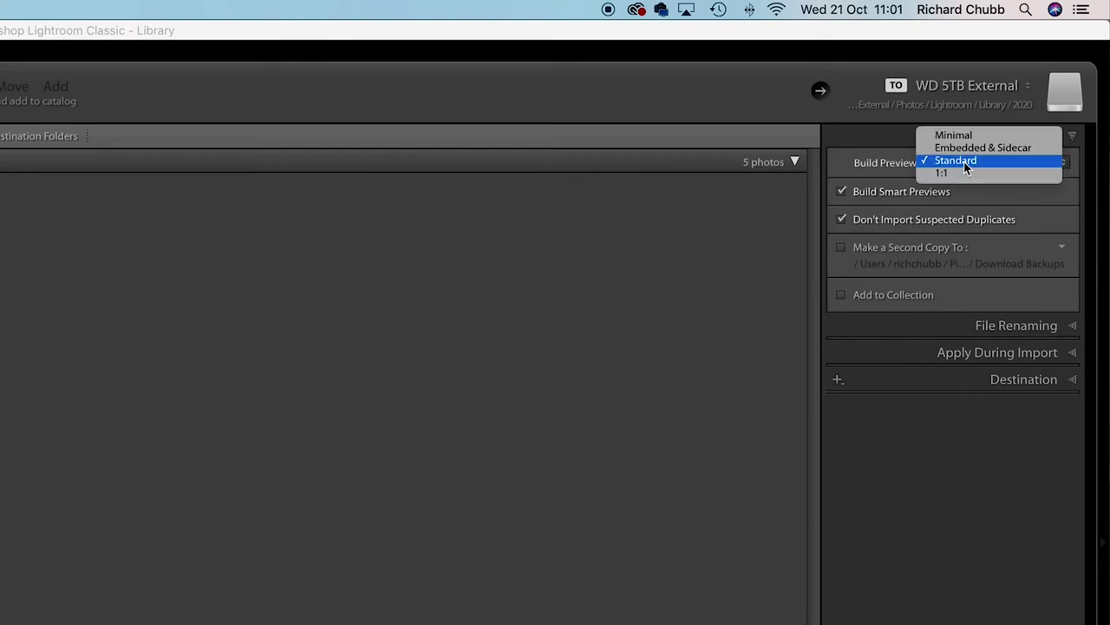
click(963, 161)
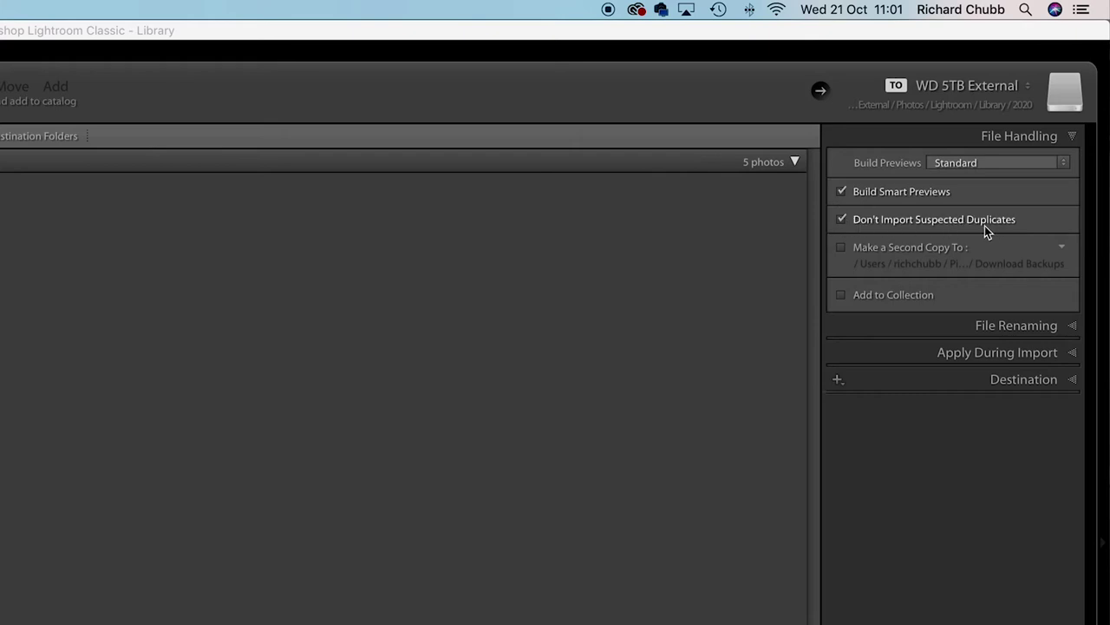
Turn off Don't Import Suspected Duplicates and collapse the File Handling settings
click(844, 218)
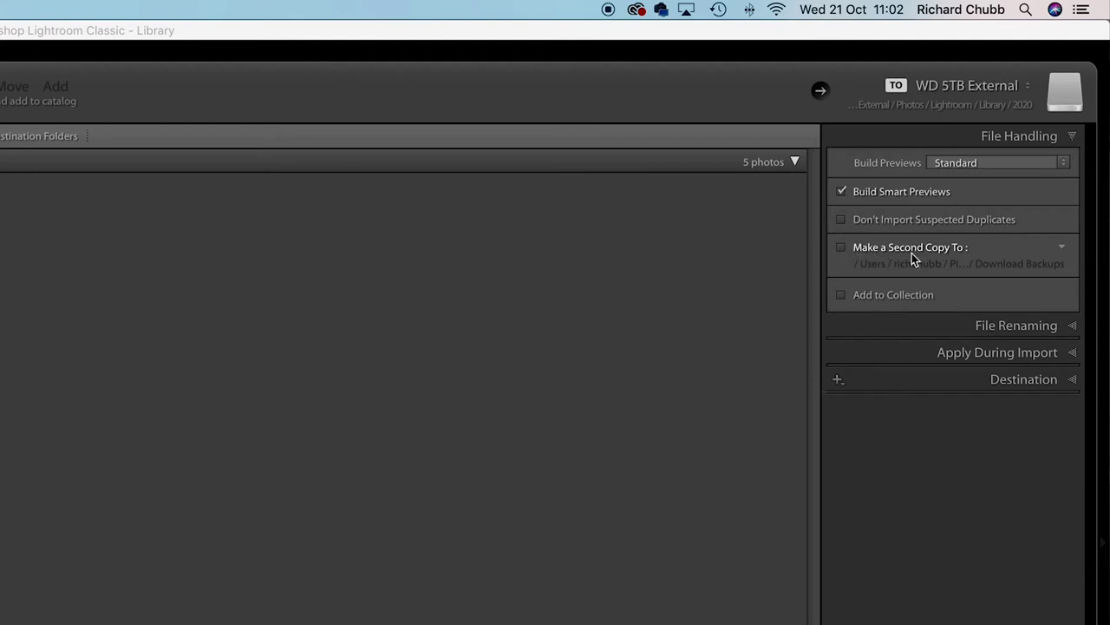
click(1059, 250)
click(1073, 139)
In the File Renaming settings, keep Rename Files enabled and set the custom text to "Import Test"
click(1072, 163)
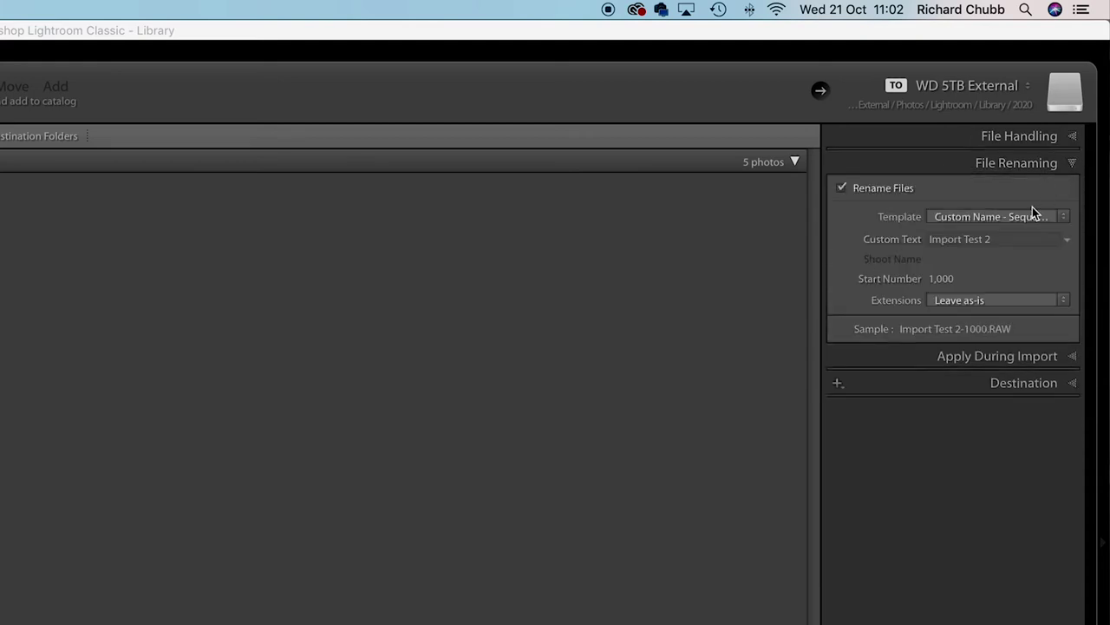
click(860, 189)
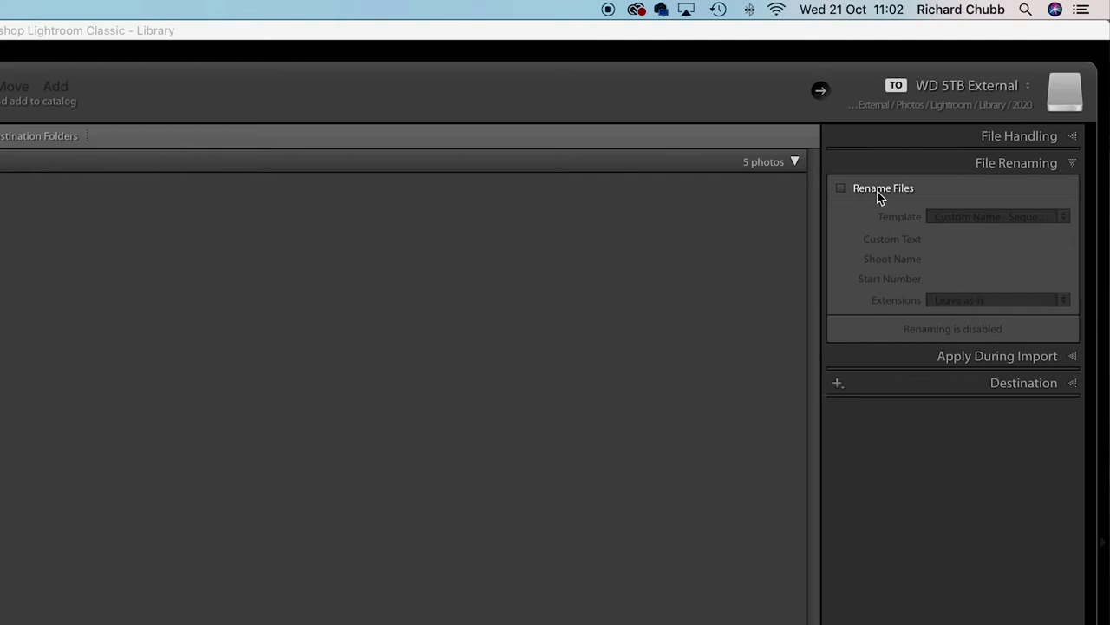
click(845, 187)
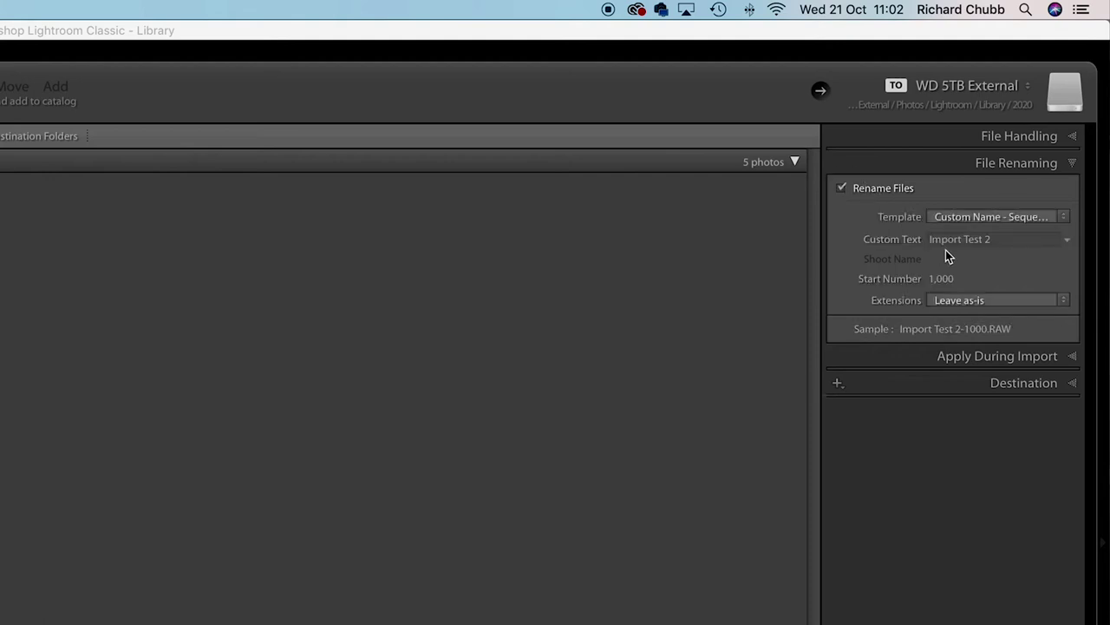
click(989, 240)
key(Right)
key(BackSpace)
key(BackSpace)
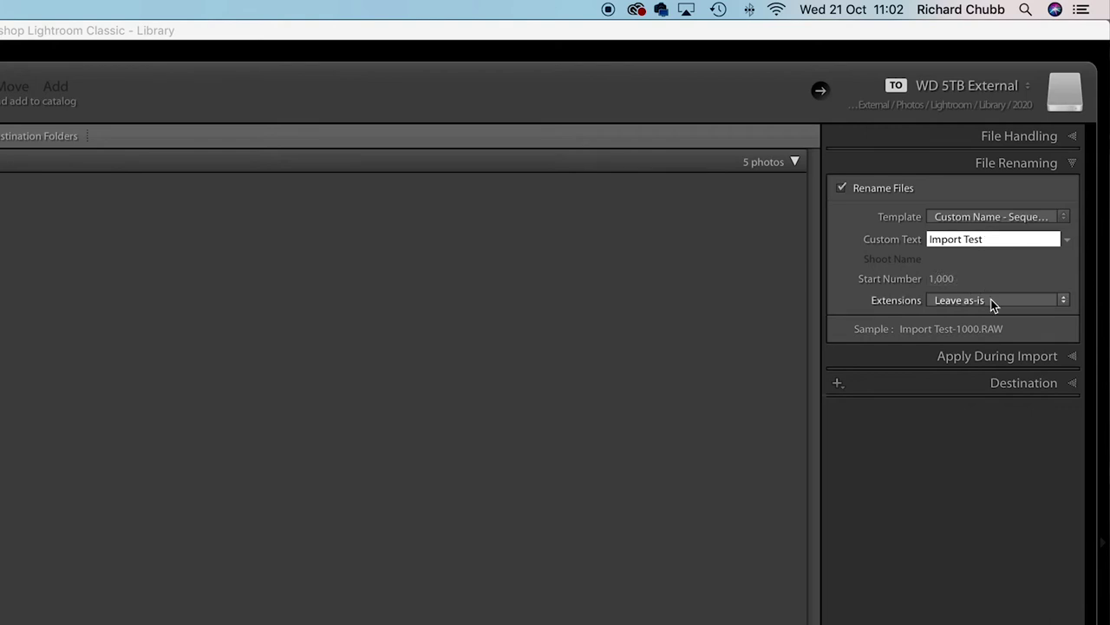
Set the file extensions option for the renamed photos to Leave as-is
click(962, 304)
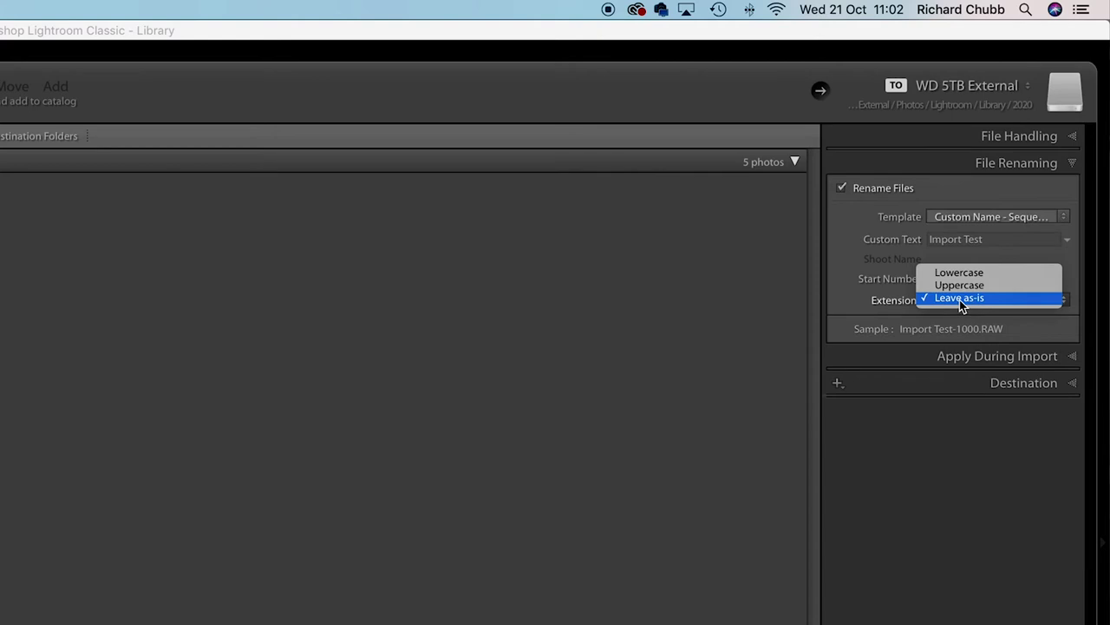
click(959, 300)
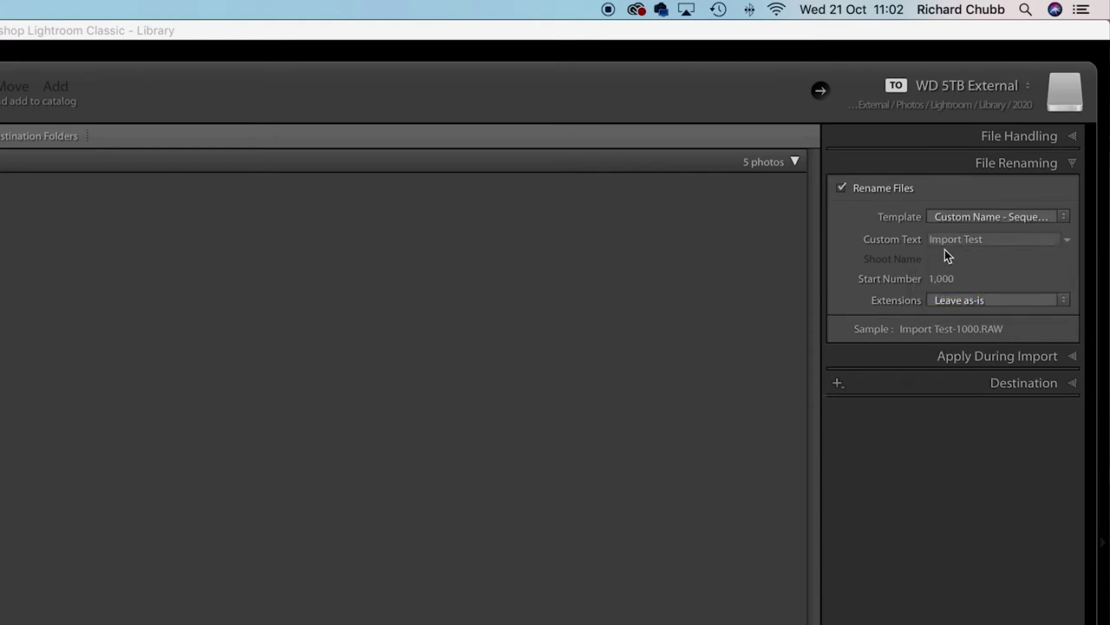
click(970, 289)
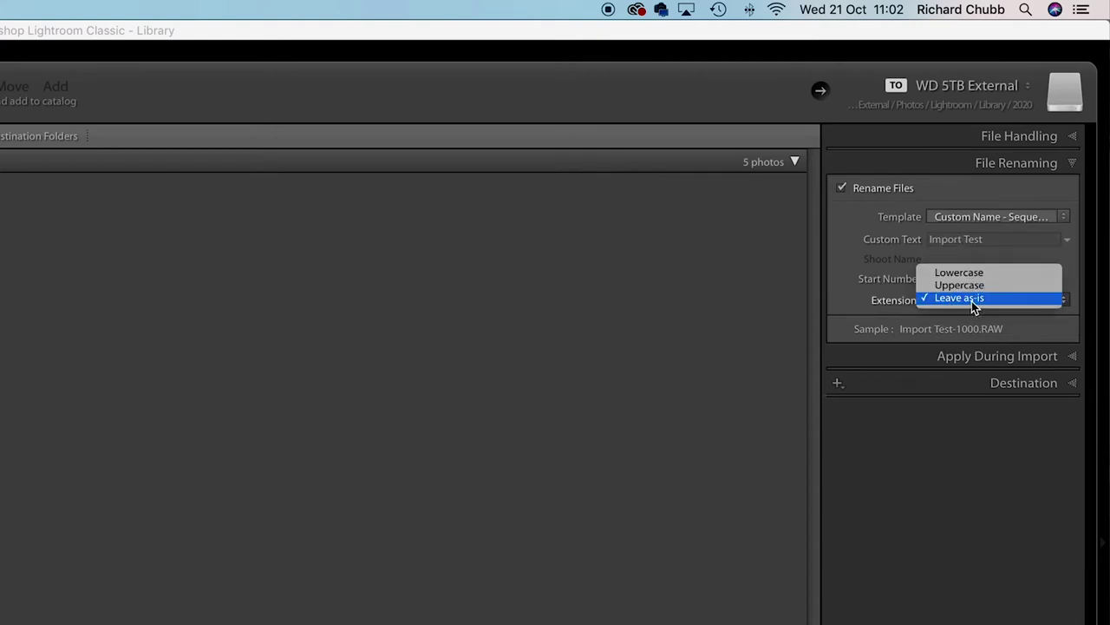
click(968, 296)
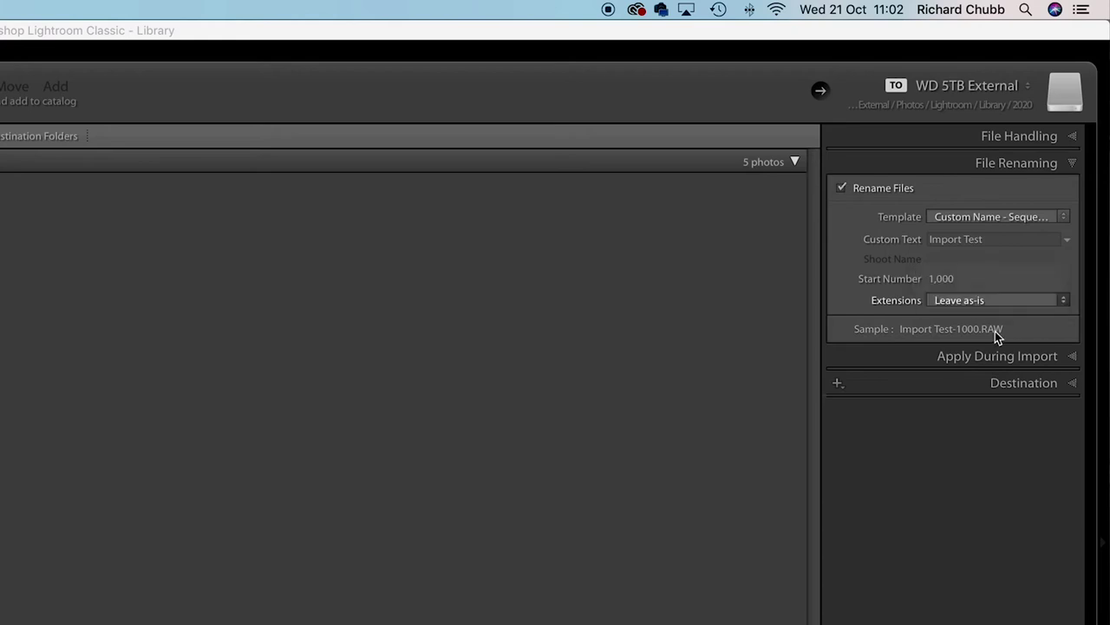
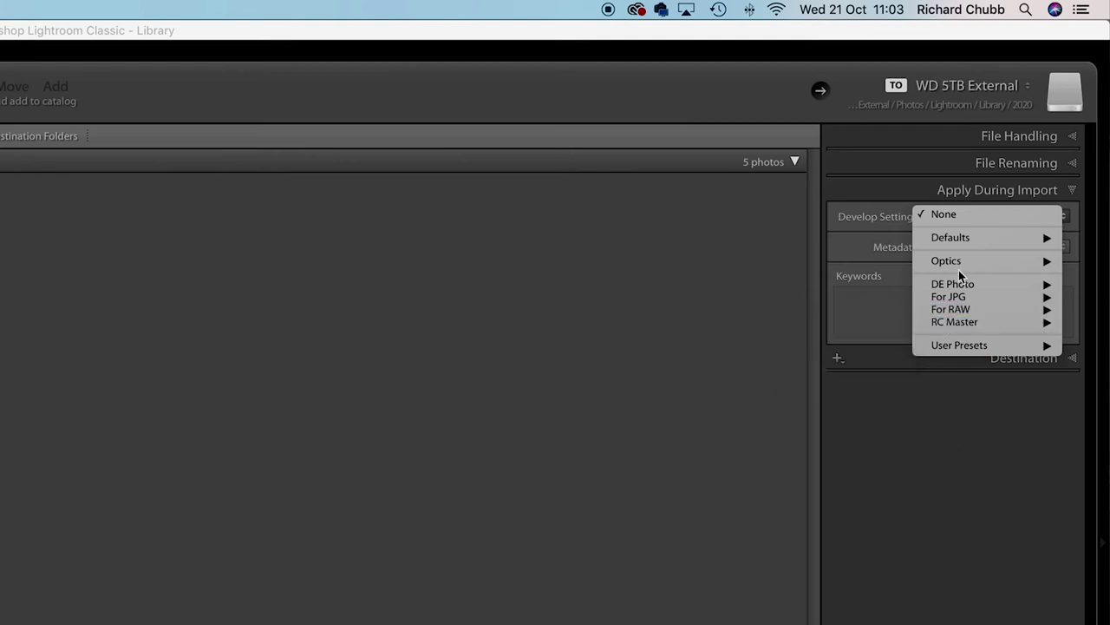
Leave the develop settings at None, add the keyword "Import Tutorial" and collapse the Apply During Import settings
click(917, 438)
click(907, 301)
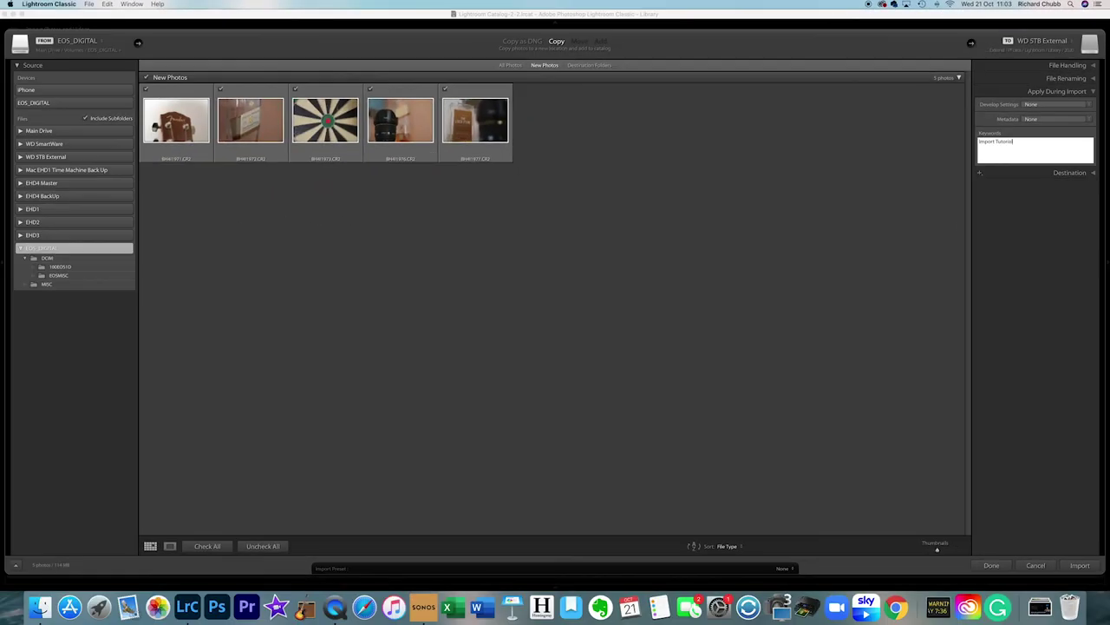
click(1092, 91)
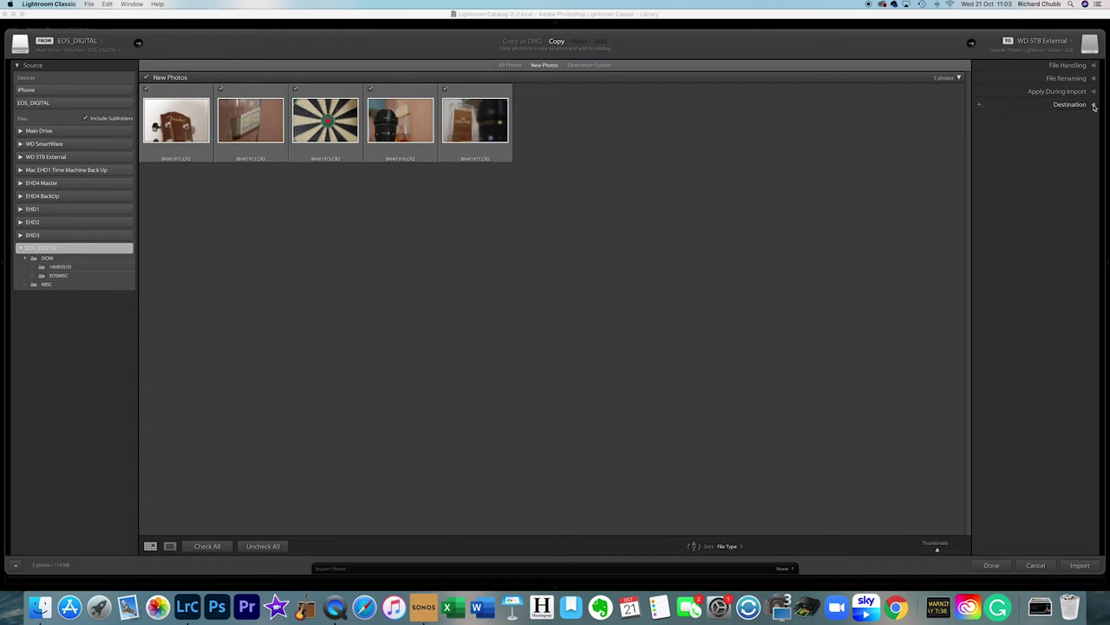
Expand the WD 5TB External drive in the Destination settings and list the contents of its 2020 library folder
click(1094, 105)
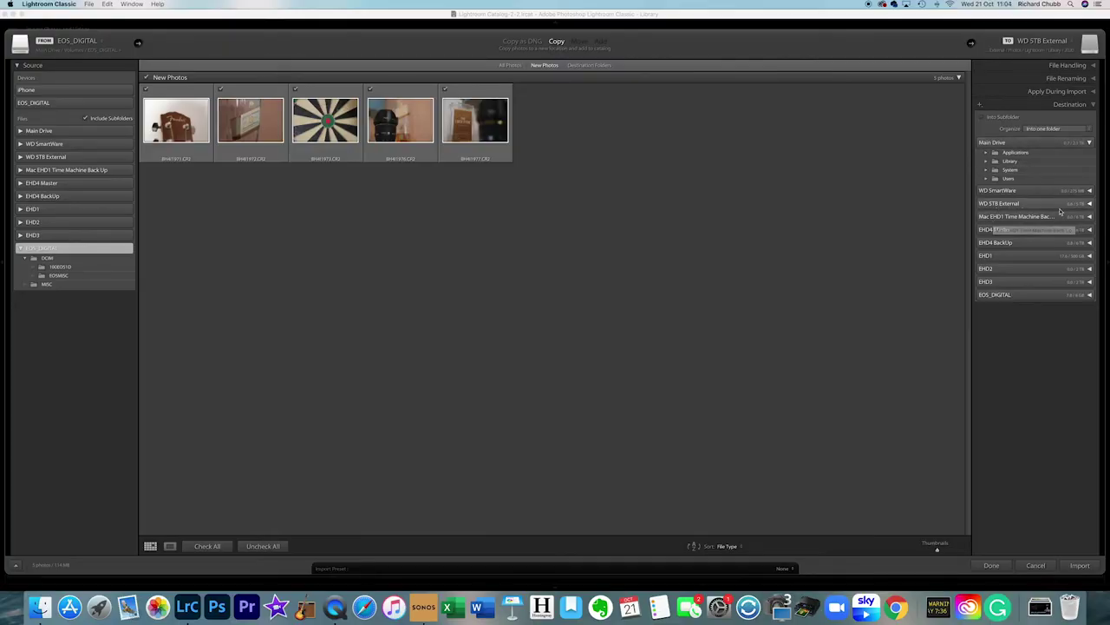
click(1024, 203)
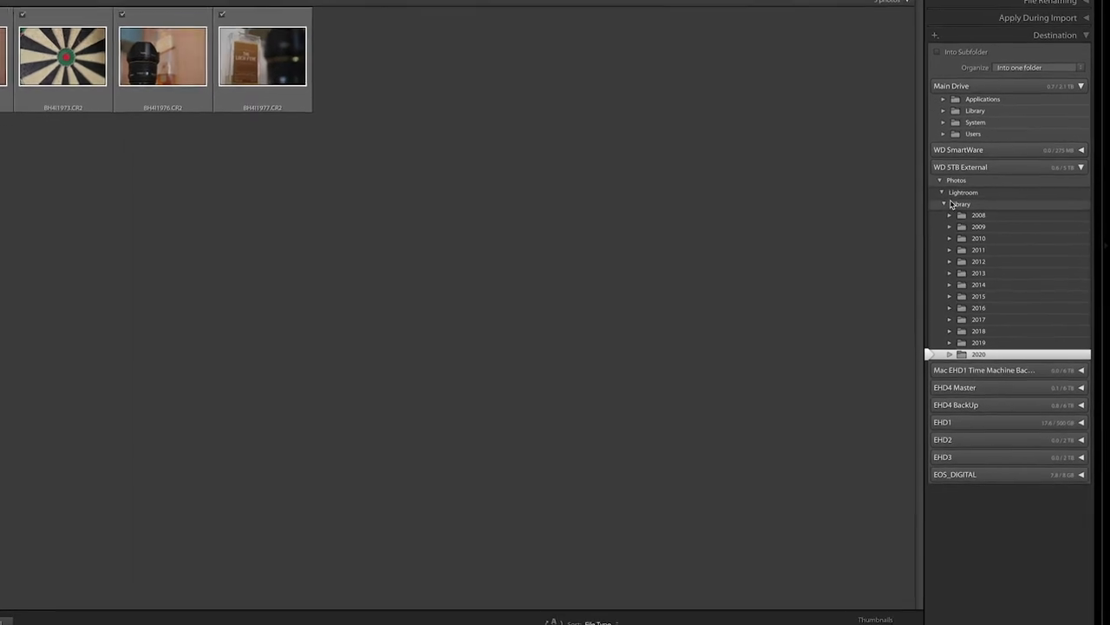
click(929, 360)
scroll(942, 345, down, 5)
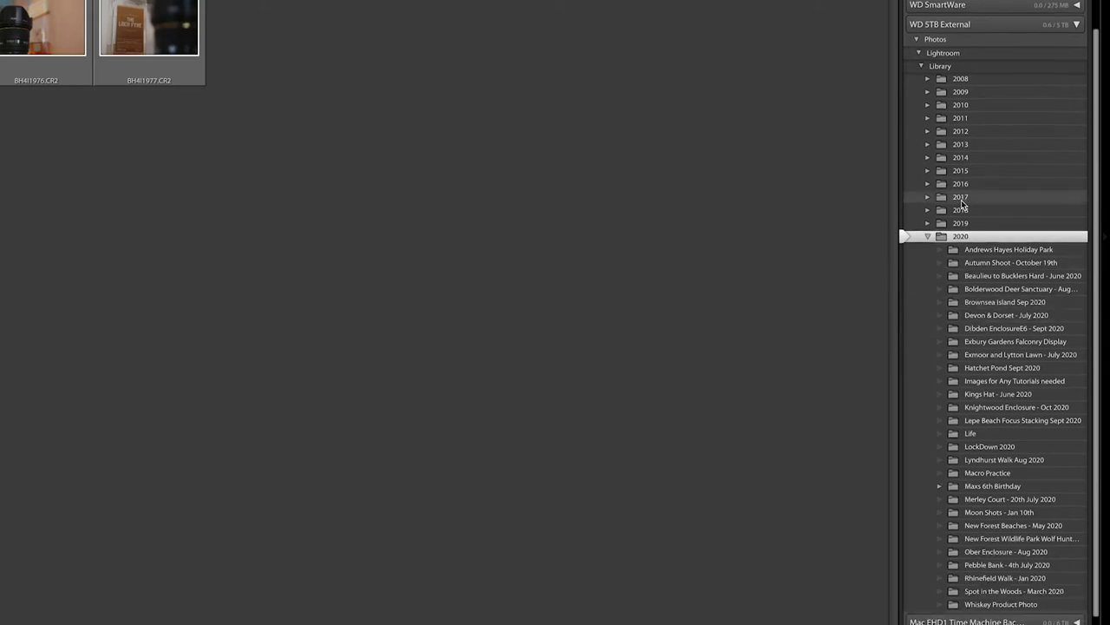
Compare the 2020 library folder in Finder with the folder tree in Lightroom's import destination
scroll(971, 228, up, 4)
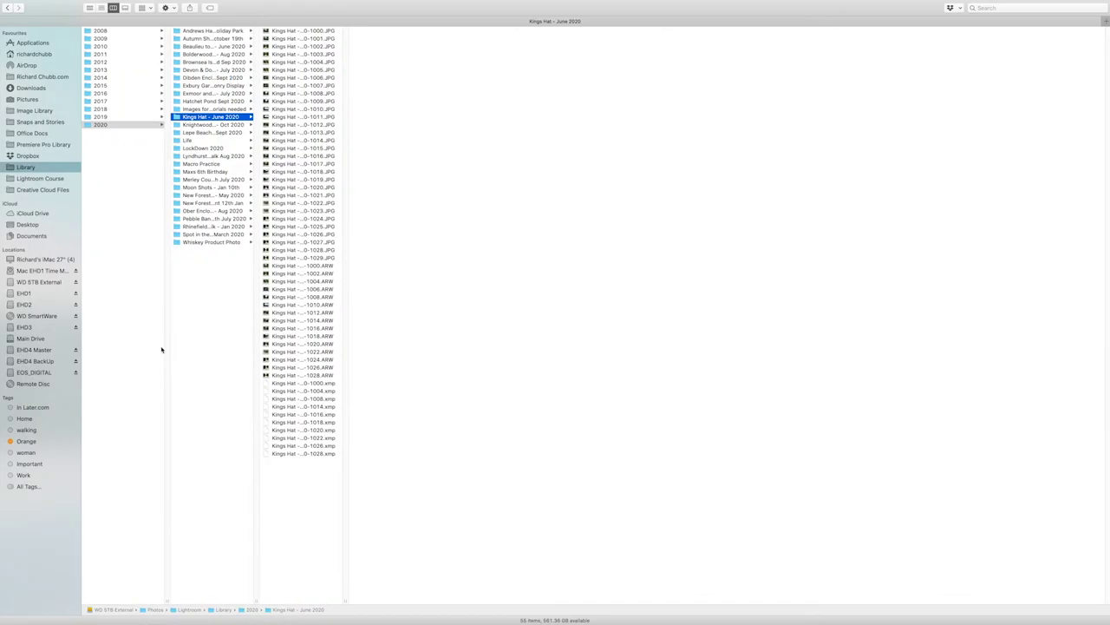
click(90, 125)
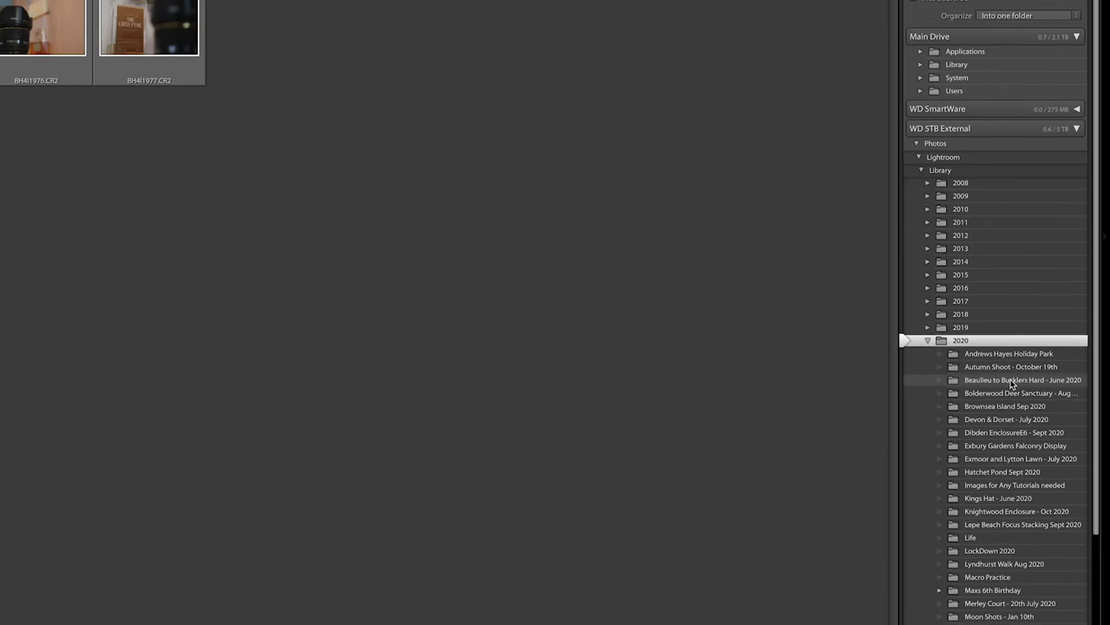
scroll(1011, 383, down, 5)
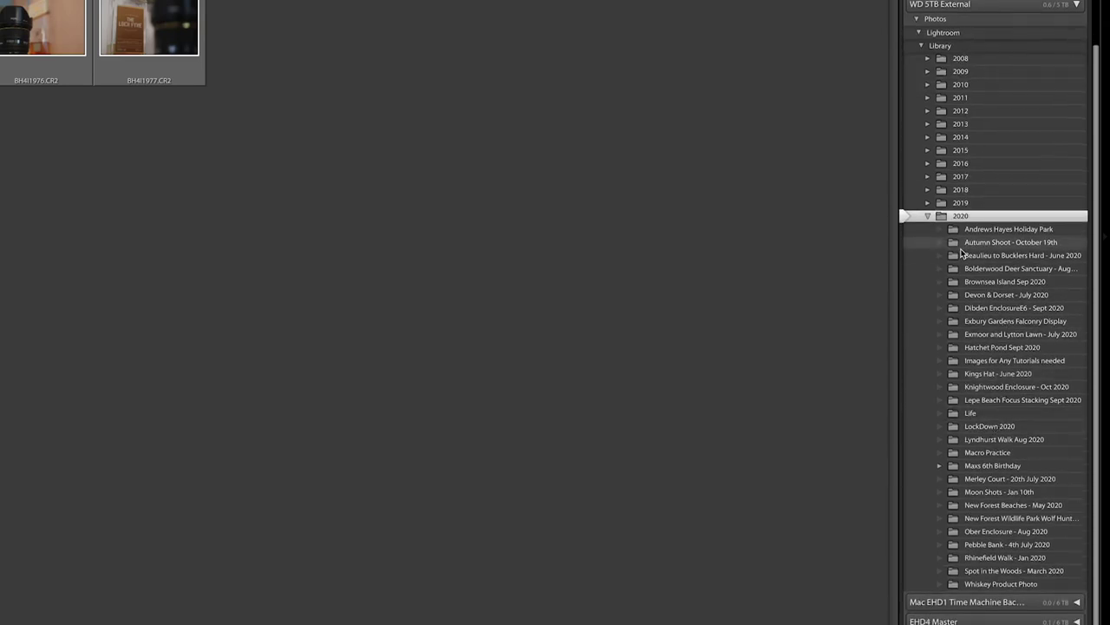
scroll(960, 236, up, 2)
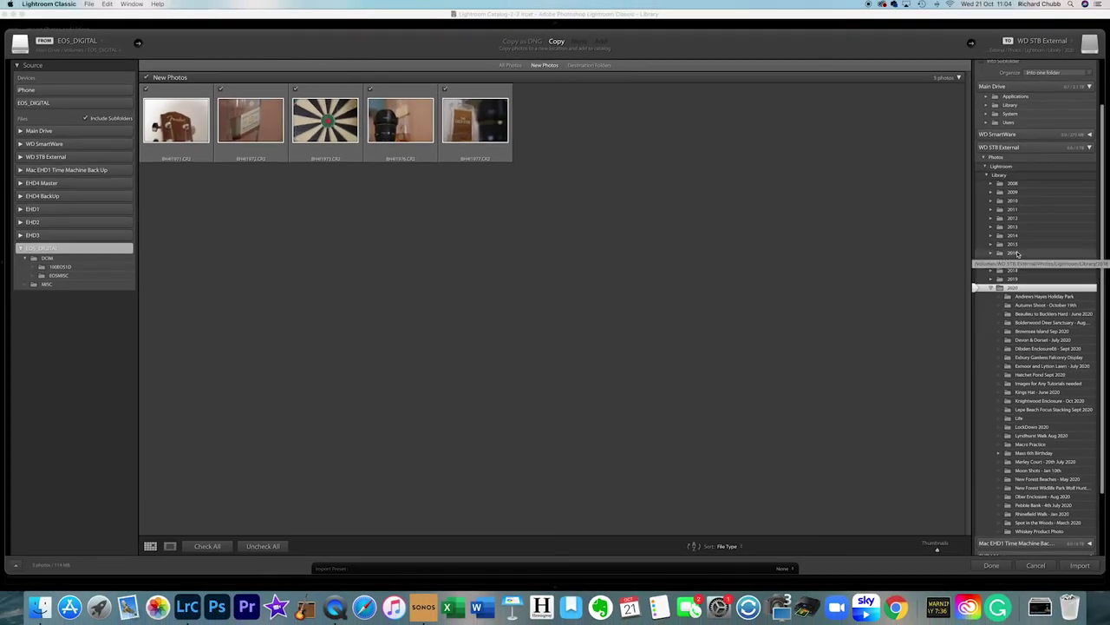
Enable Into Subfolder for the destination and name the new subfolder "Import Test"
scroll(1012, 260, up, 2)
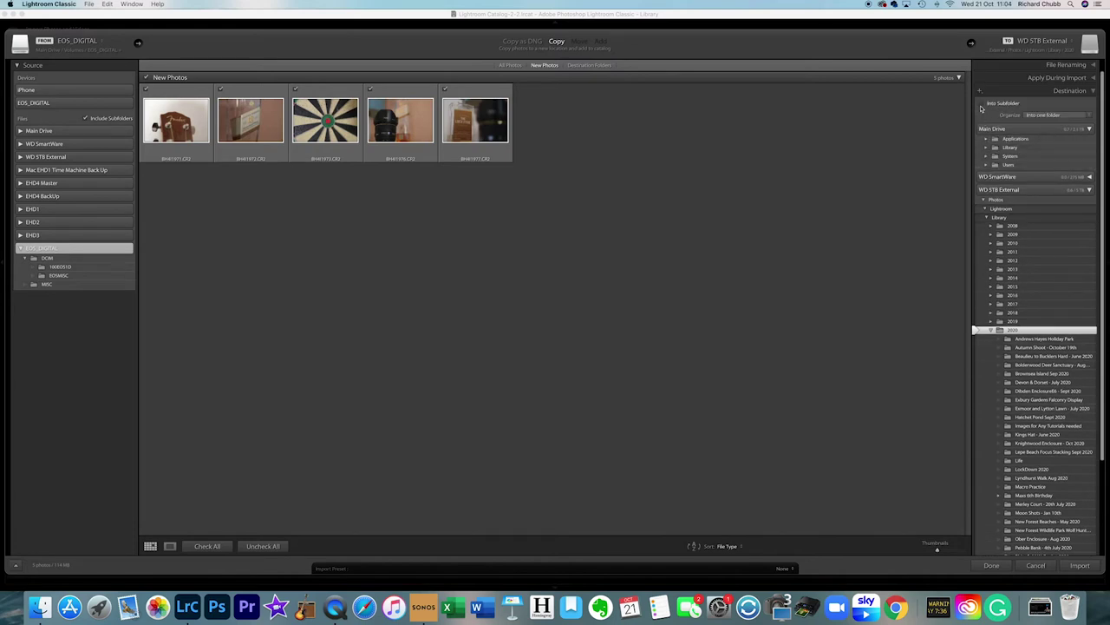
click(1036, 103)
key(Return)
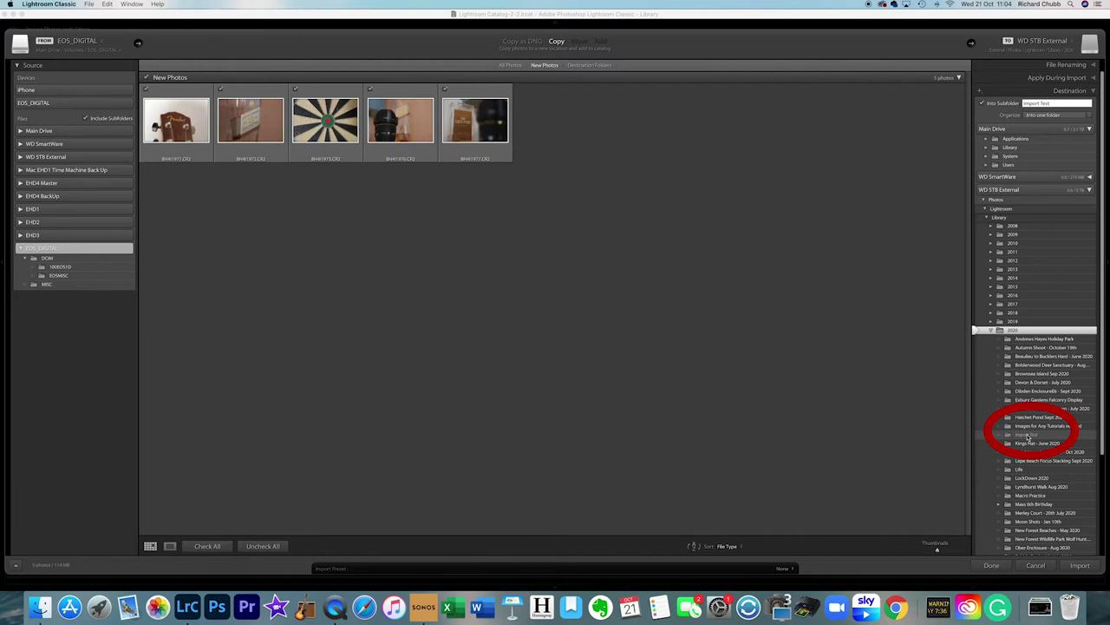
Check the 2020 folder in Finder, return to Lightroom and import the selected photos
click(39, 606)
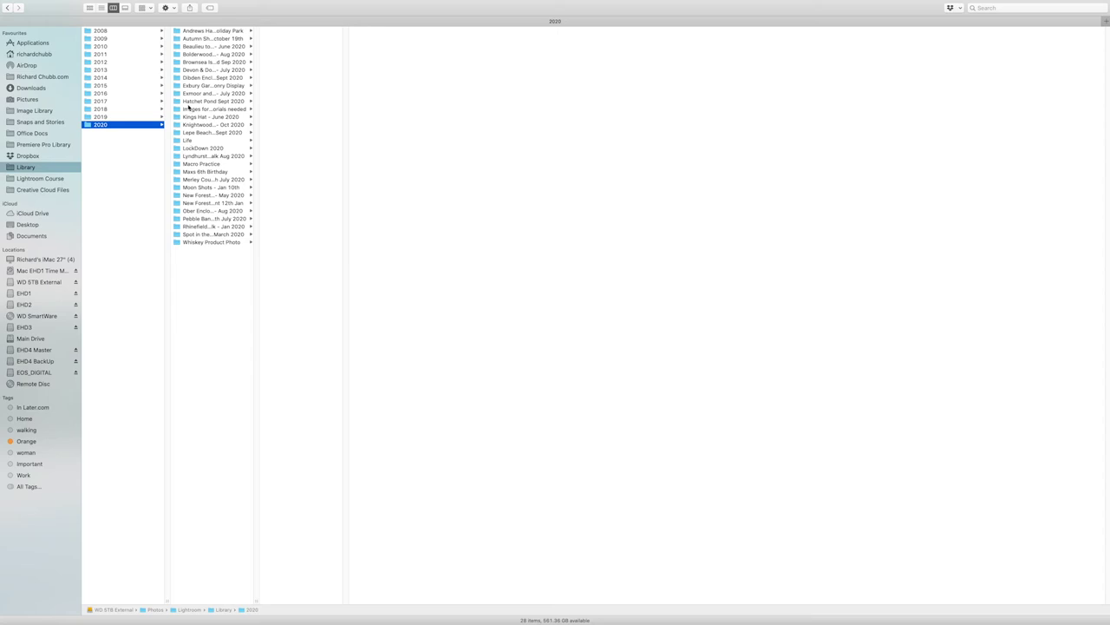
key(super+Tab)
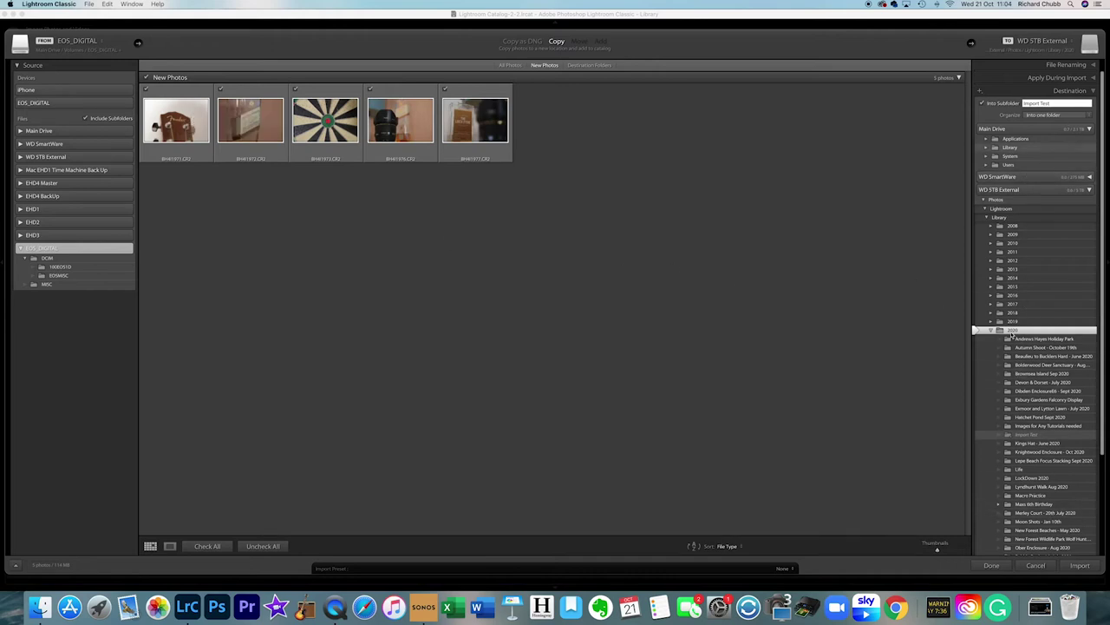
scroll(1033, 365, down, 3)
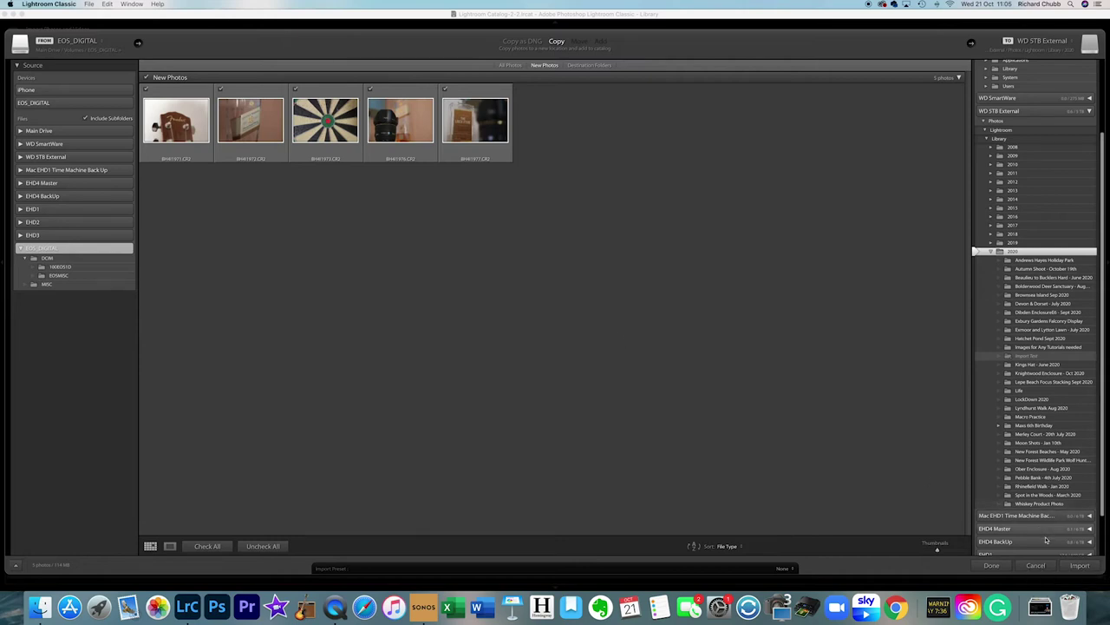
click(1080, 566)
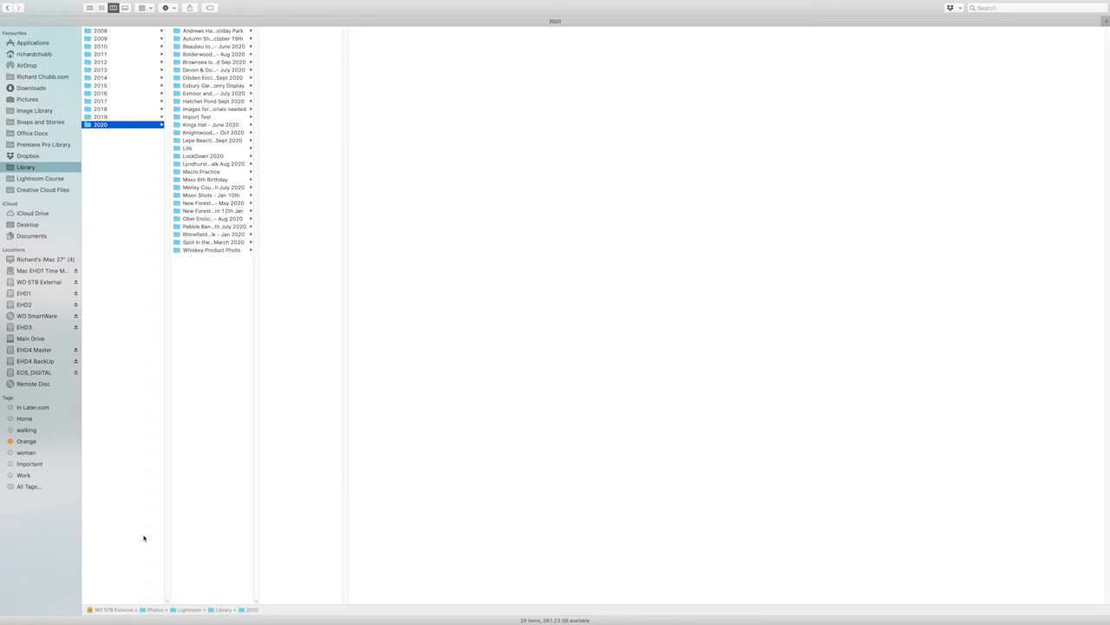
Switch to Finder and preview the imported CR2 files in the new Import Test folder
click(190, 116)
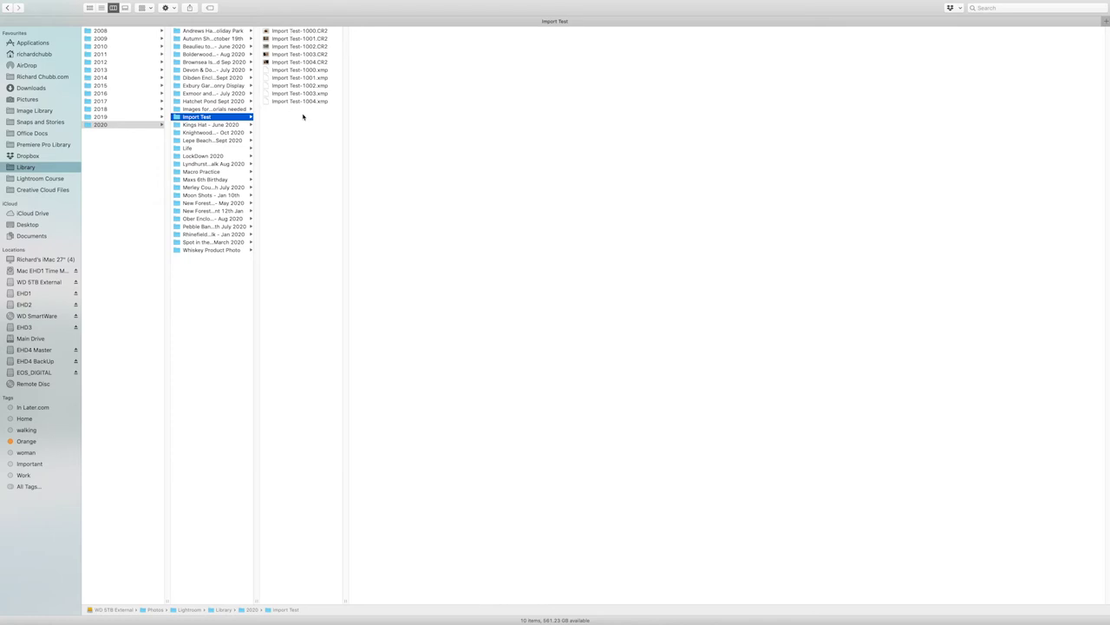
key(Right)
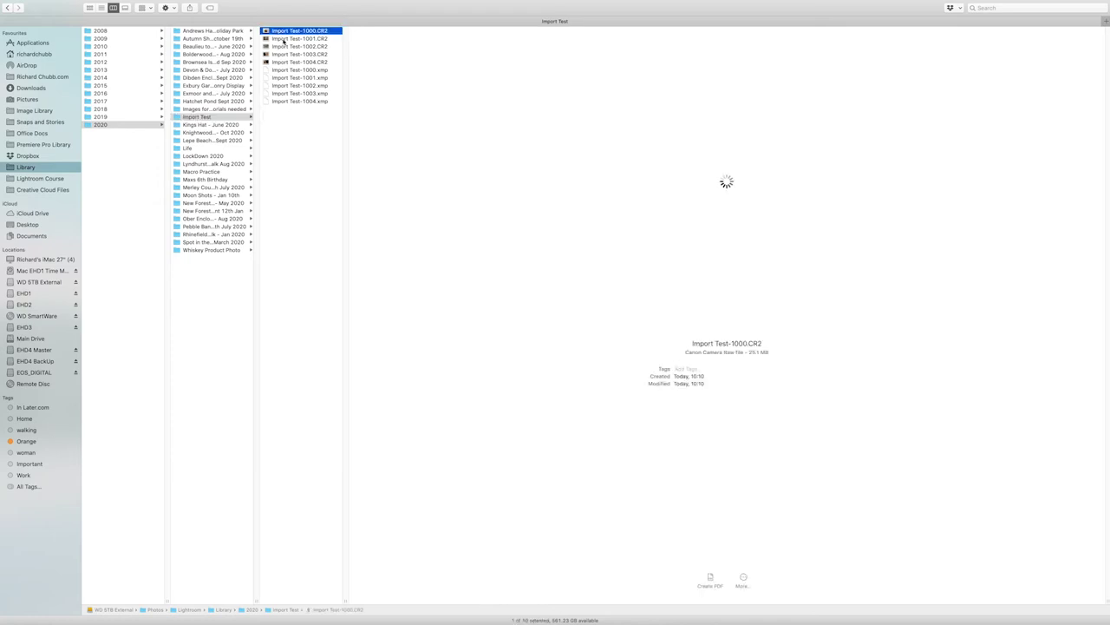
key(Down)
key(Down)
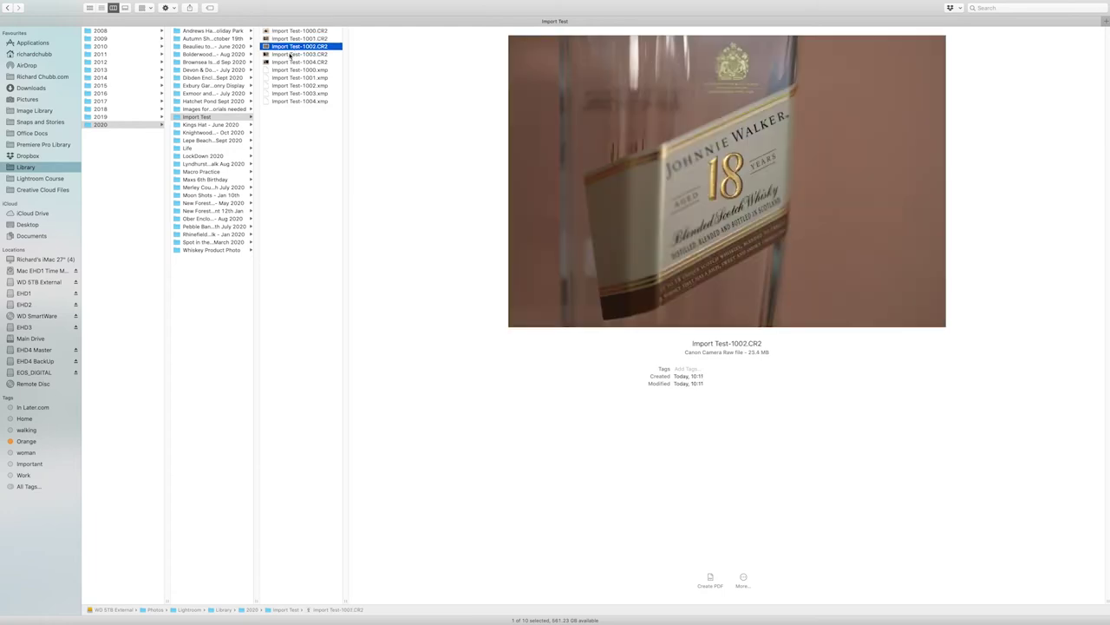
Preview the remaining CR2 files in the Import Test folder
key(Down)
key(Down)
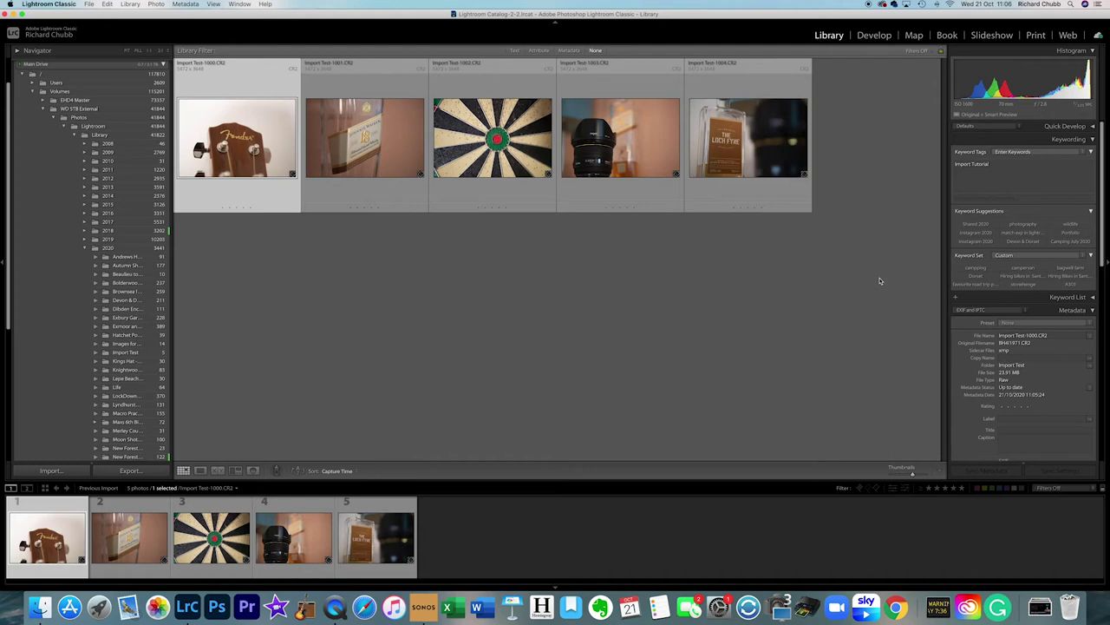
Return to Lightroom, delete all five imported photos from disk and remove the emptied Import Test folder from the folder tree
key(super+a)
right_click(586, 133)
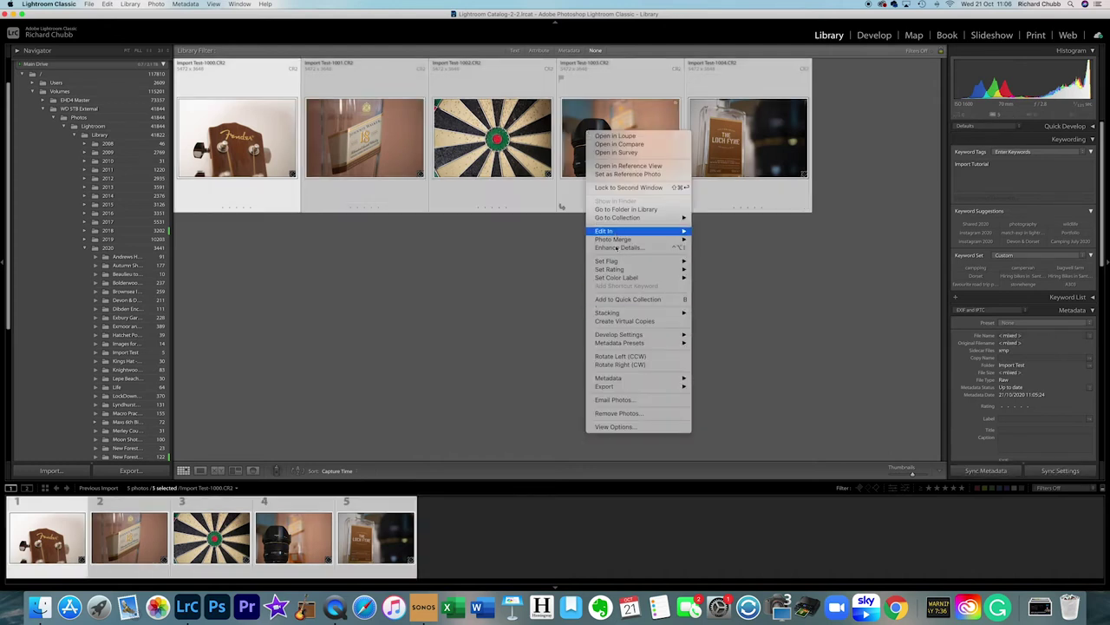
click(617, 413)
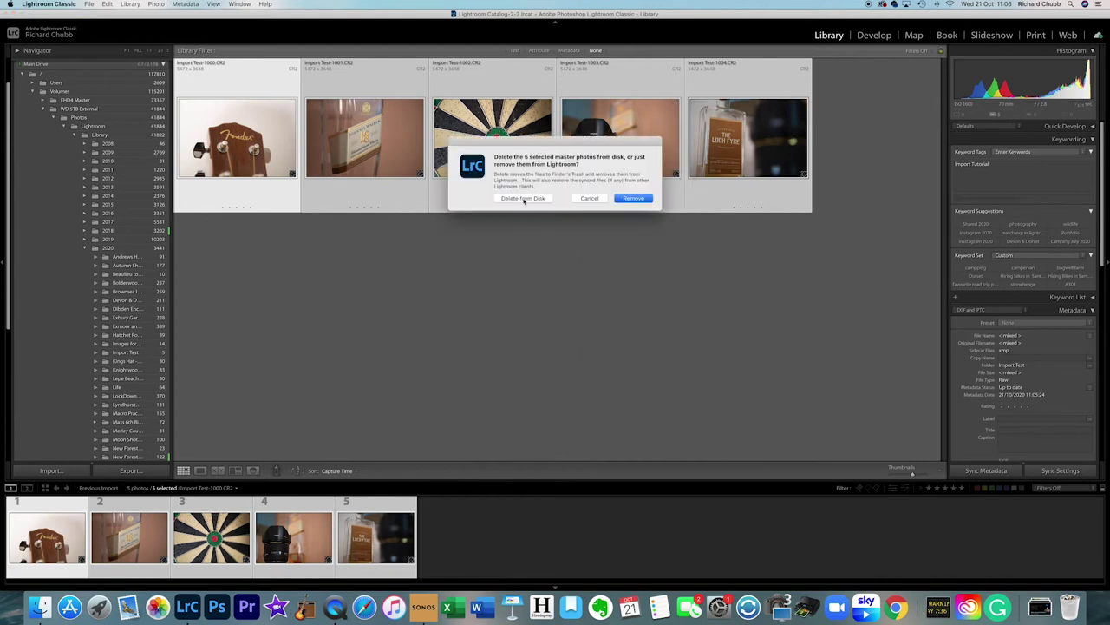
click(524, 199)
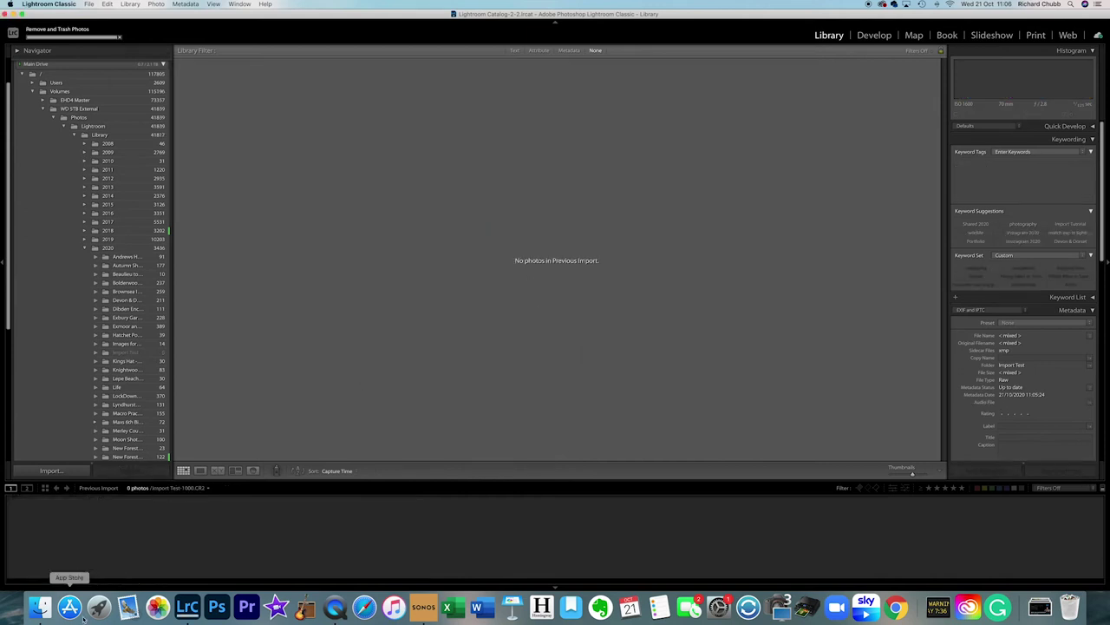
right_click(115, 355)
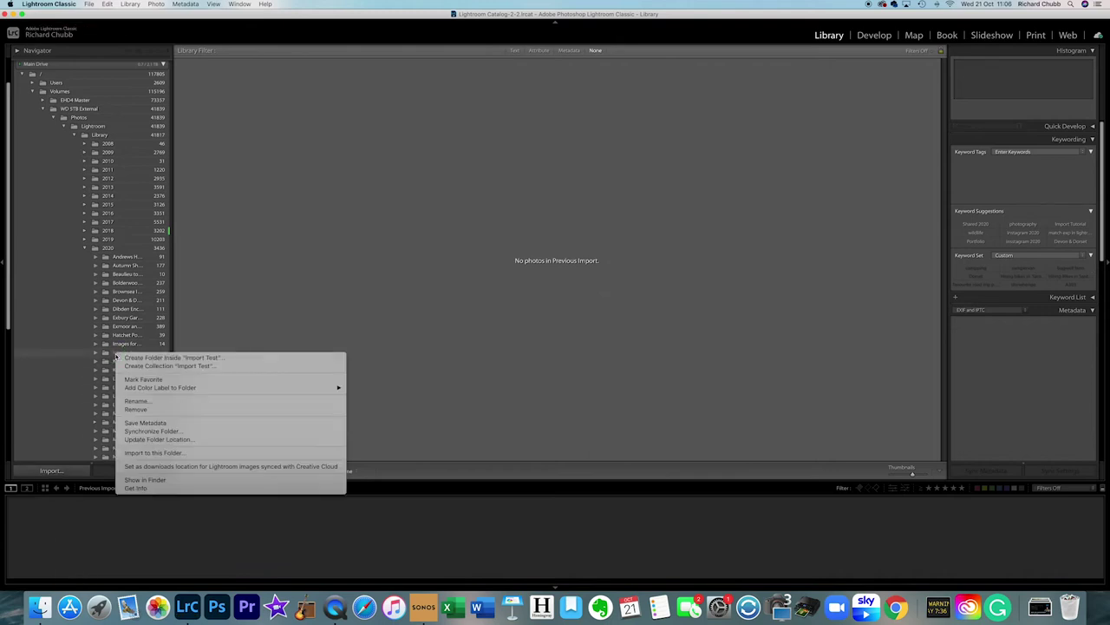
click(233, 406)
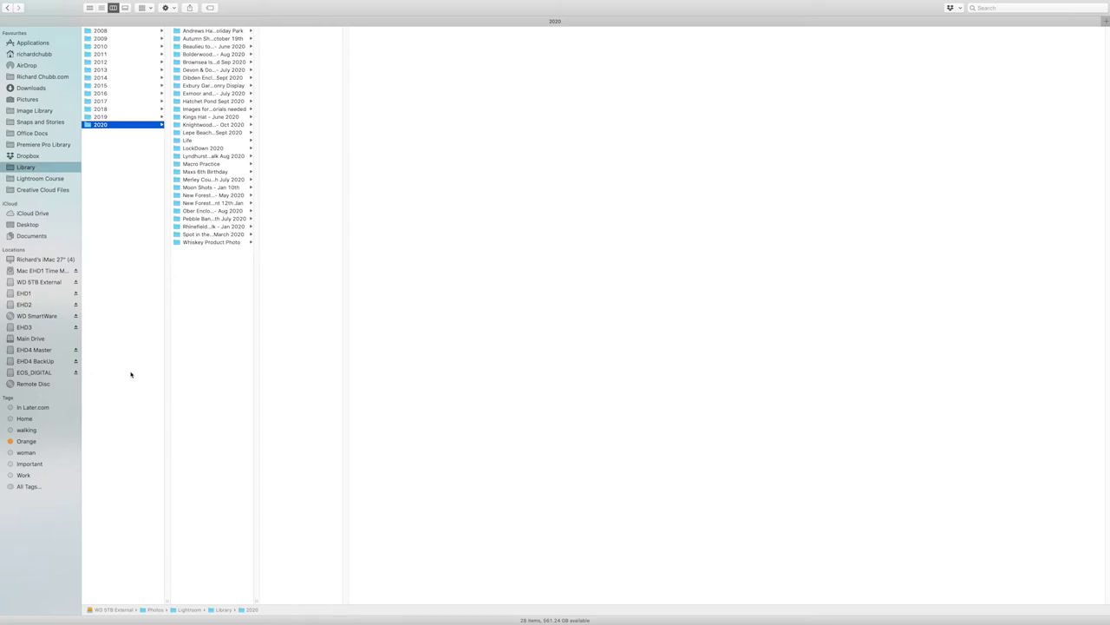
Switch to Finder and create a new folder named "Import Test" inside the 2020 folder
right_click(214, 319)
click(257, 319)
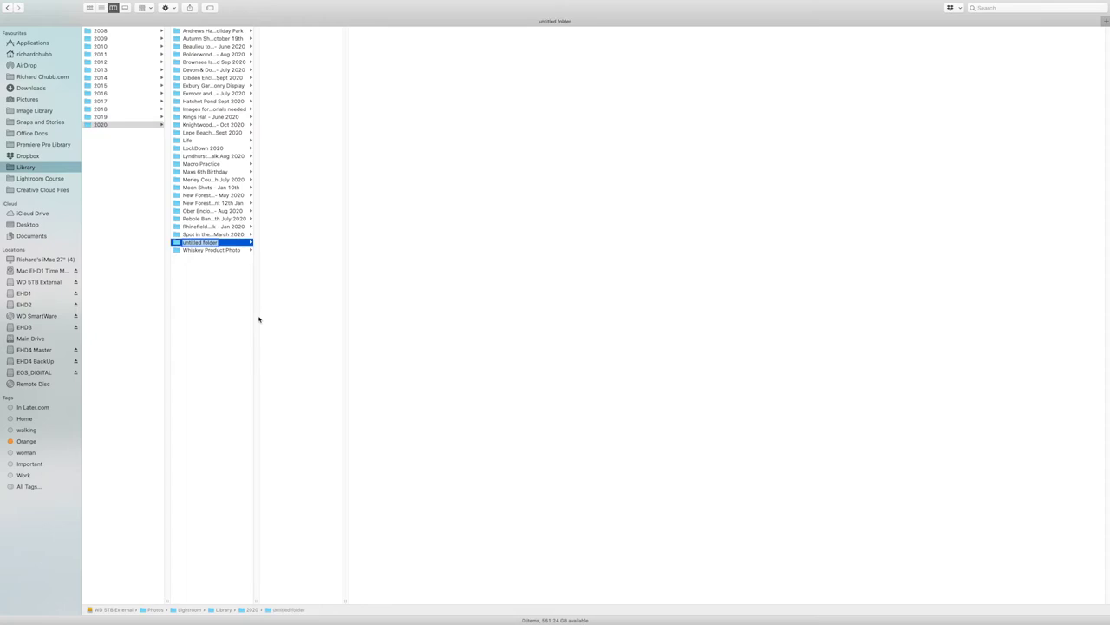
text(Img)
key(Return)
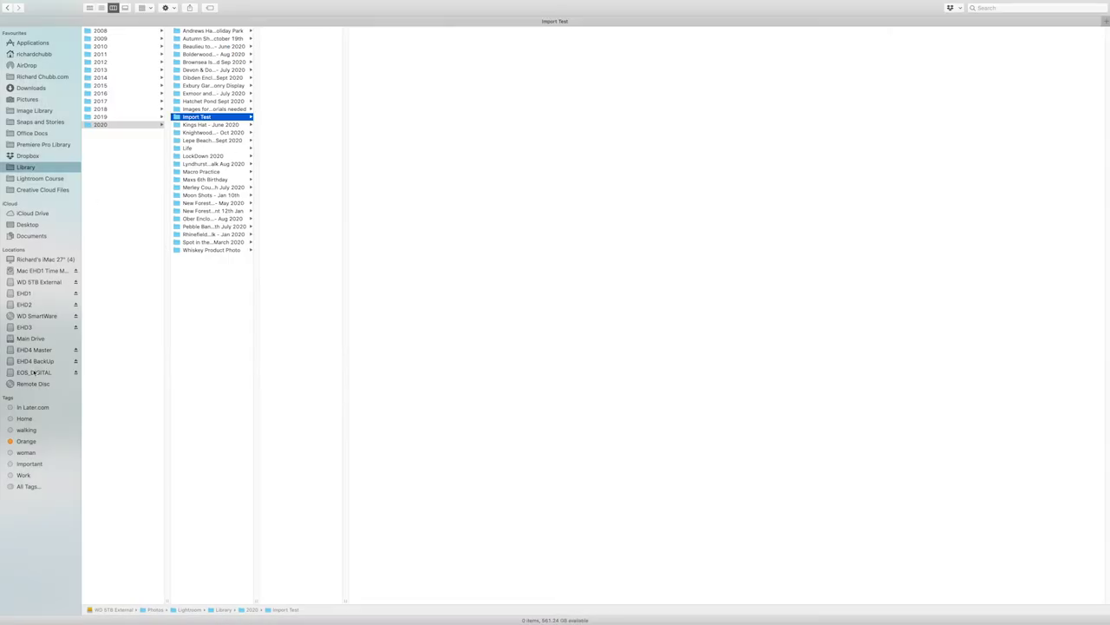
Open the EOS_DIGITAL card in a new Finder tab and browse to the photos in DCIM/100EOS1D
right_click(24, 372)
click(44, 378)
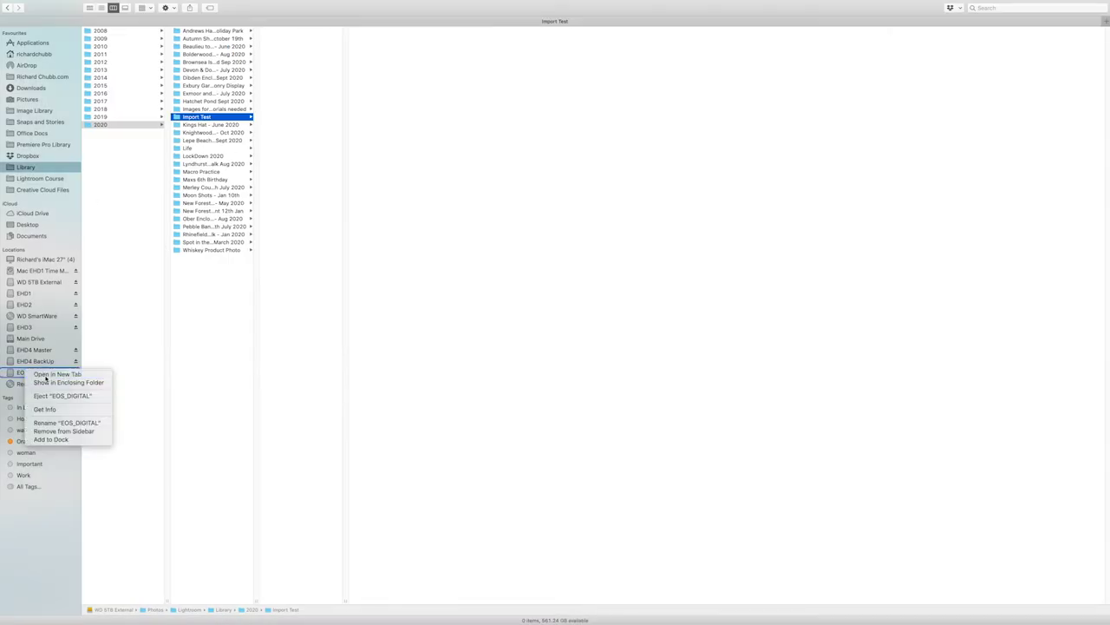
click(150, 32)
key(Right)
key(Right)
Copy all five CR2 files from the card's 100EOS1D folder into the new Import Test folder
key(shift+Down)
key(shift+Down)
key(shift+Down)
key(shift+Down)
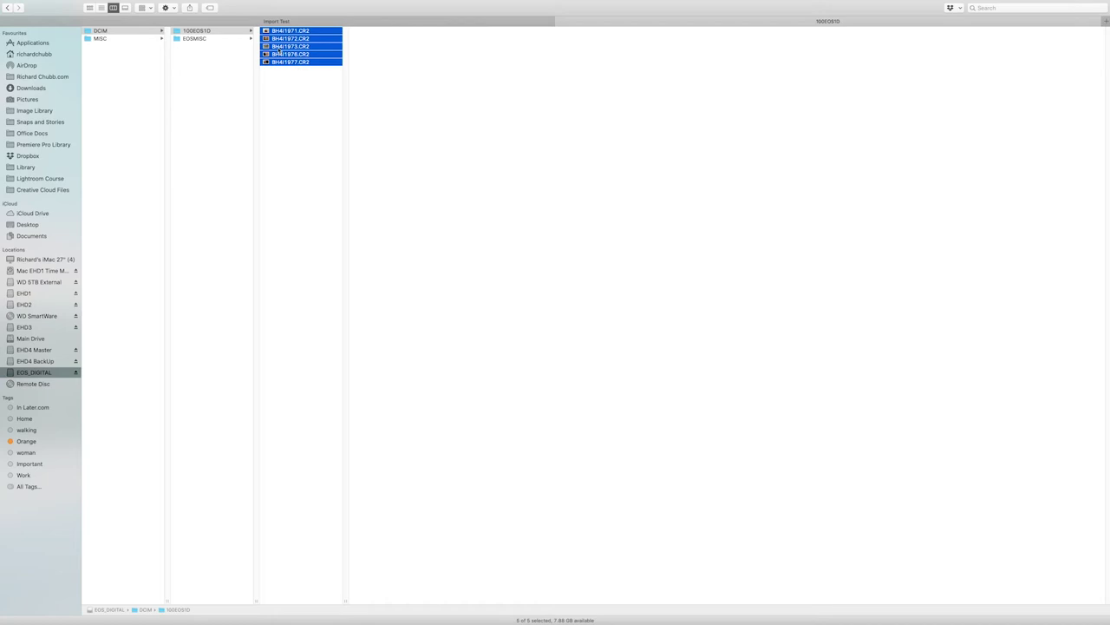
right_click(280, 47)
click(305, 171)
click(288, 19)
right_click(289, 87)
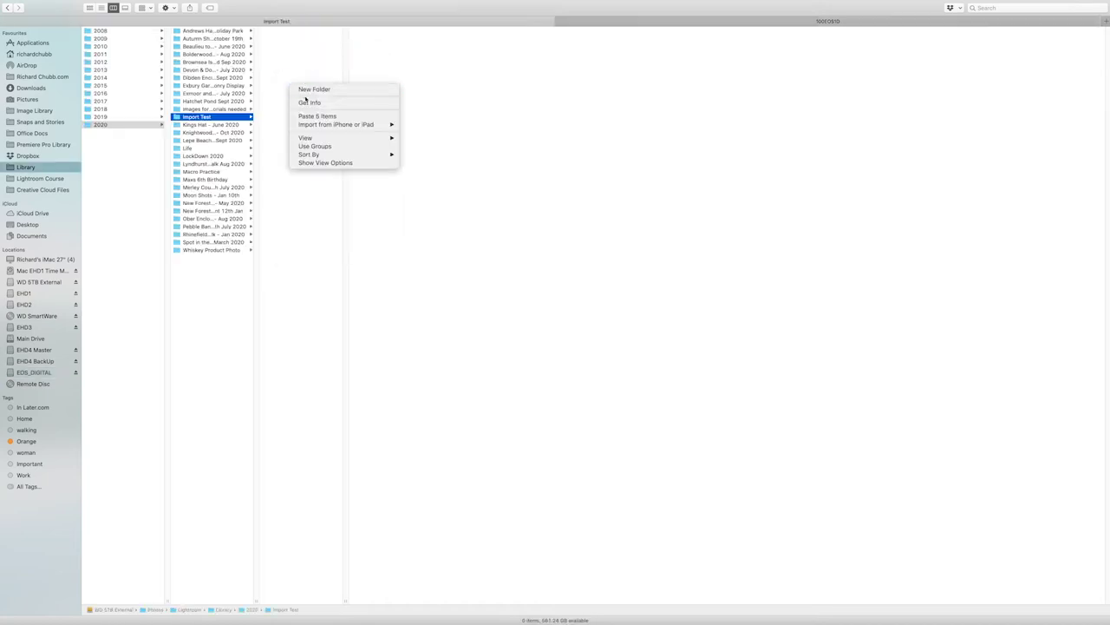
click(314, 117)
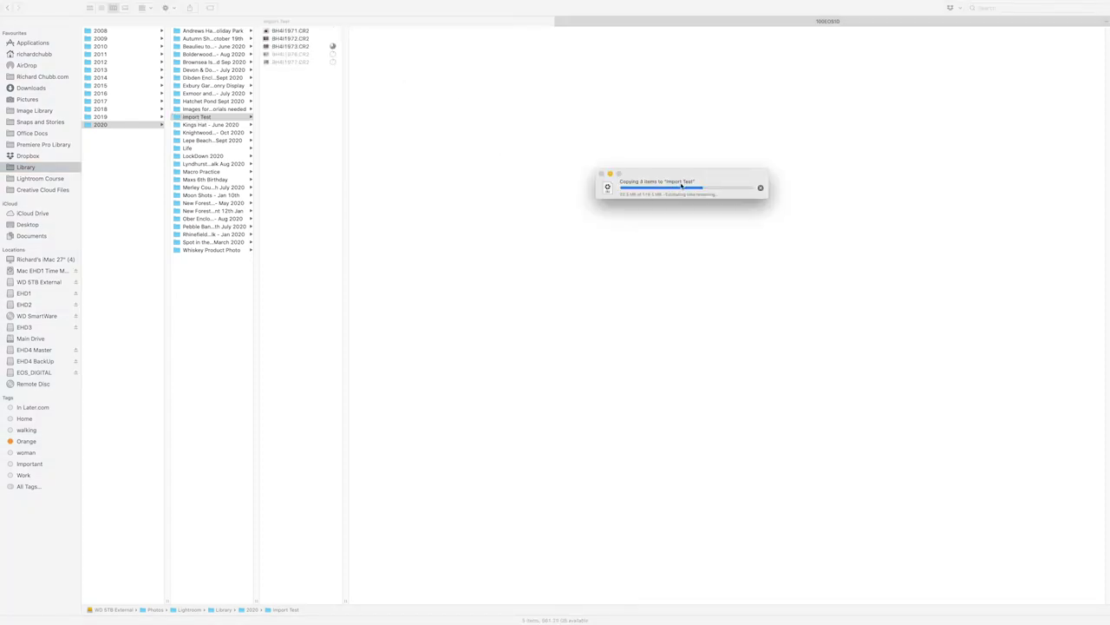
click(694, 22)
click(350, 21)
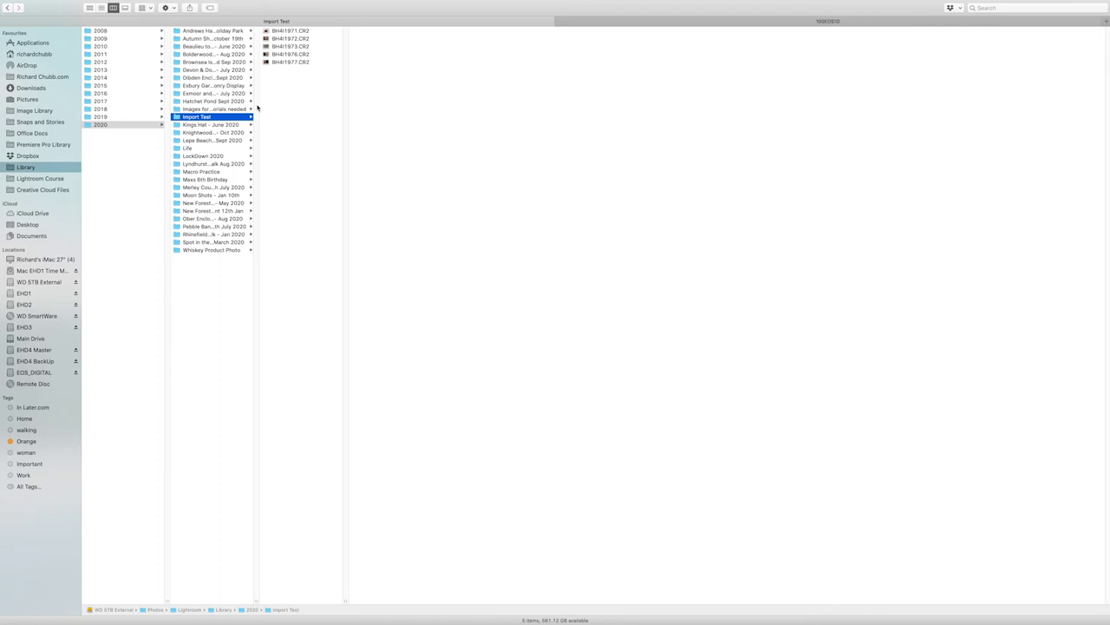
Return to Lightroom and synchronize the 2020 folder, importing new photos and scanning for metadata updates
key(ctrl+Left)
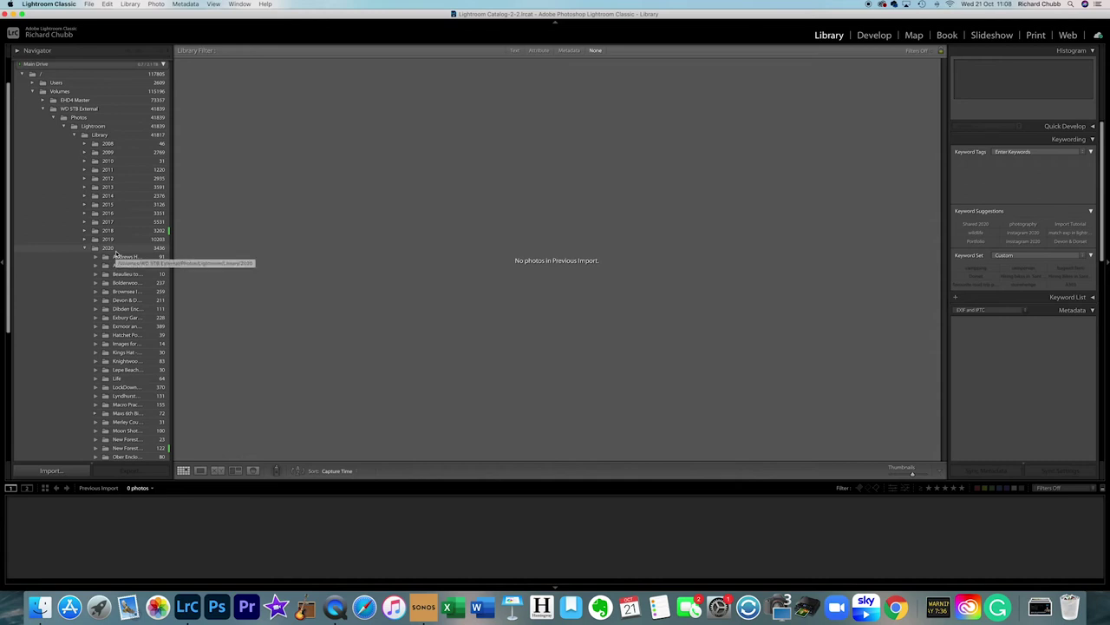
right_click(114, 248)
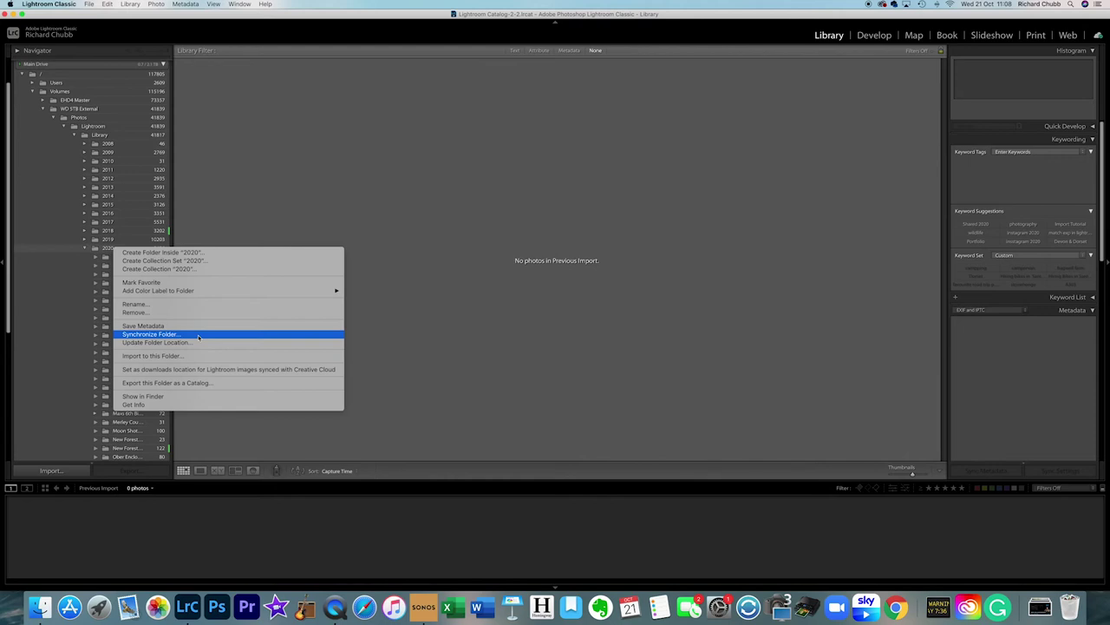
click(86, 256)
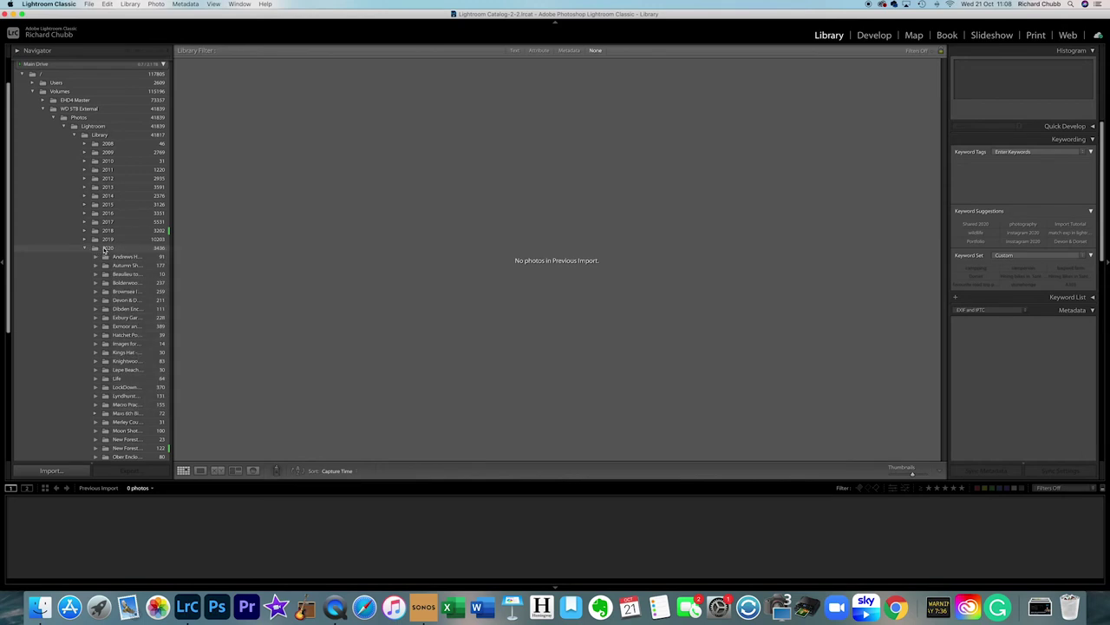
right_click(104, 251)
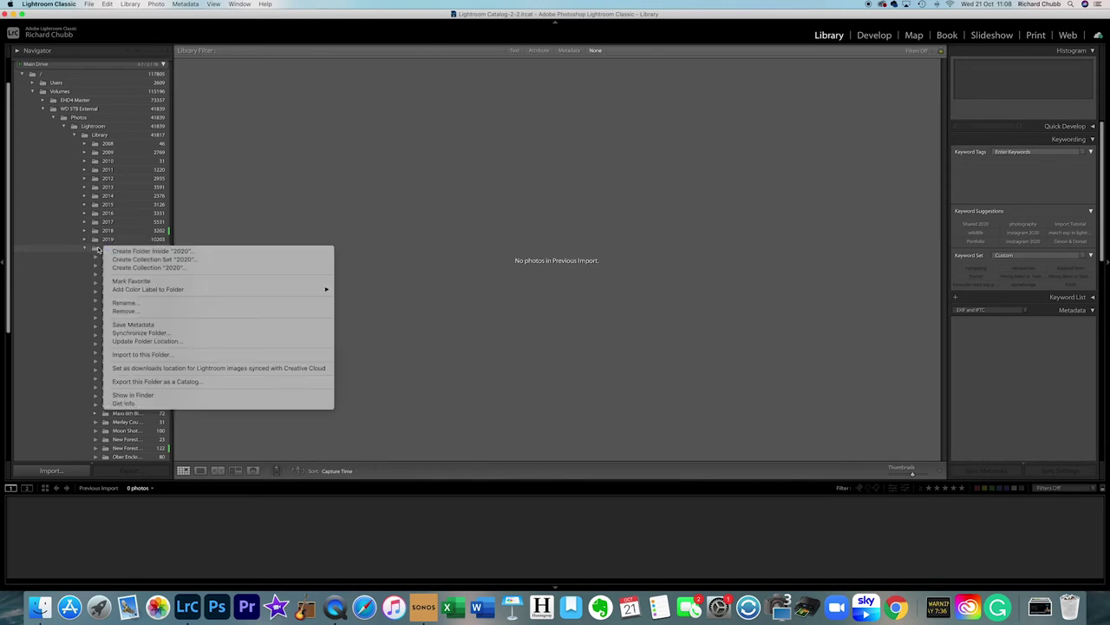
click(152, 333)
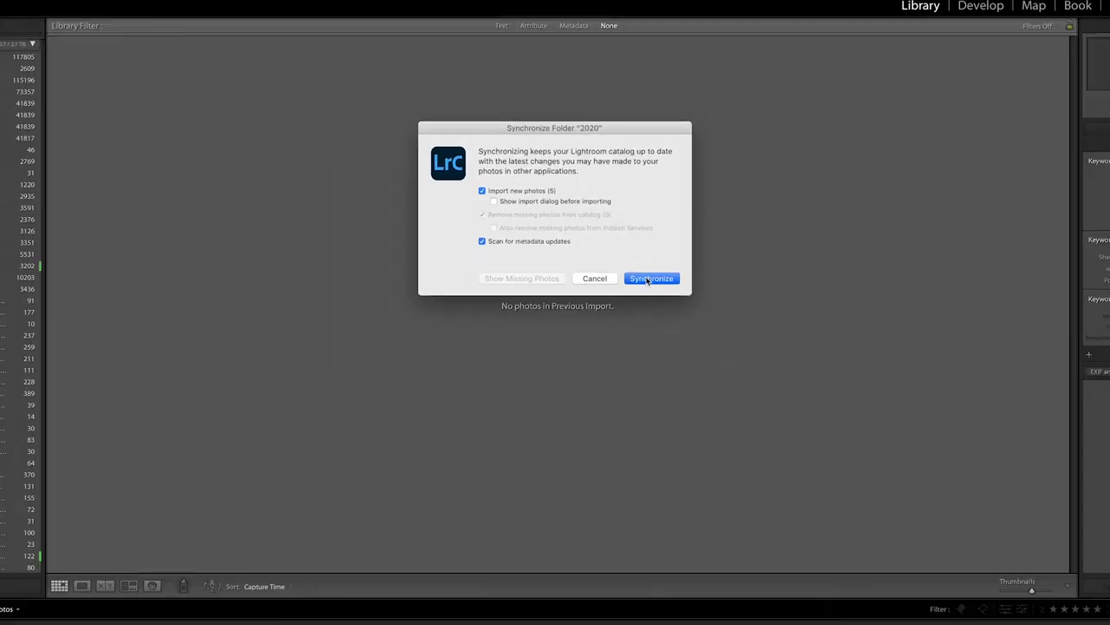
click(648, 282)
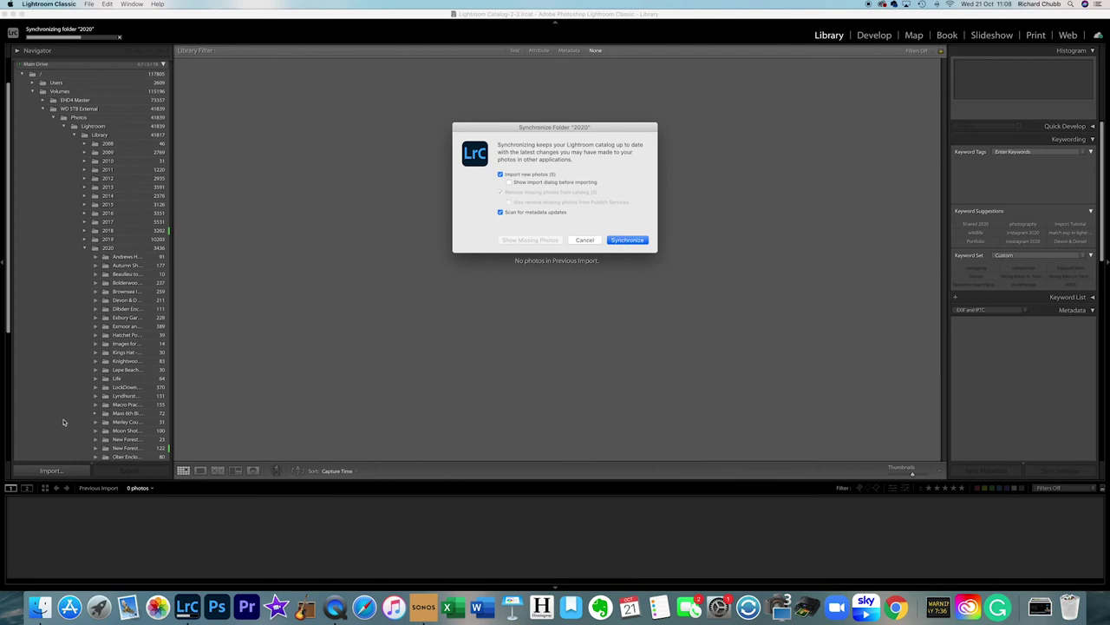
click(641, 240)
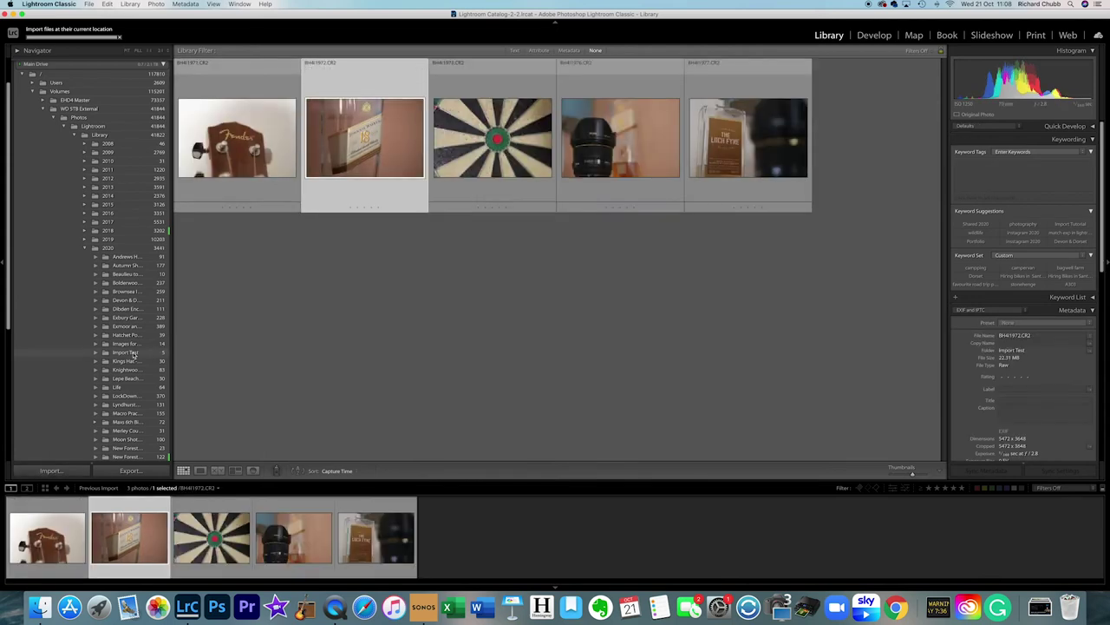
Open the Import Test folder and check the file names and keywords of its photos one by one
click(105, 353)
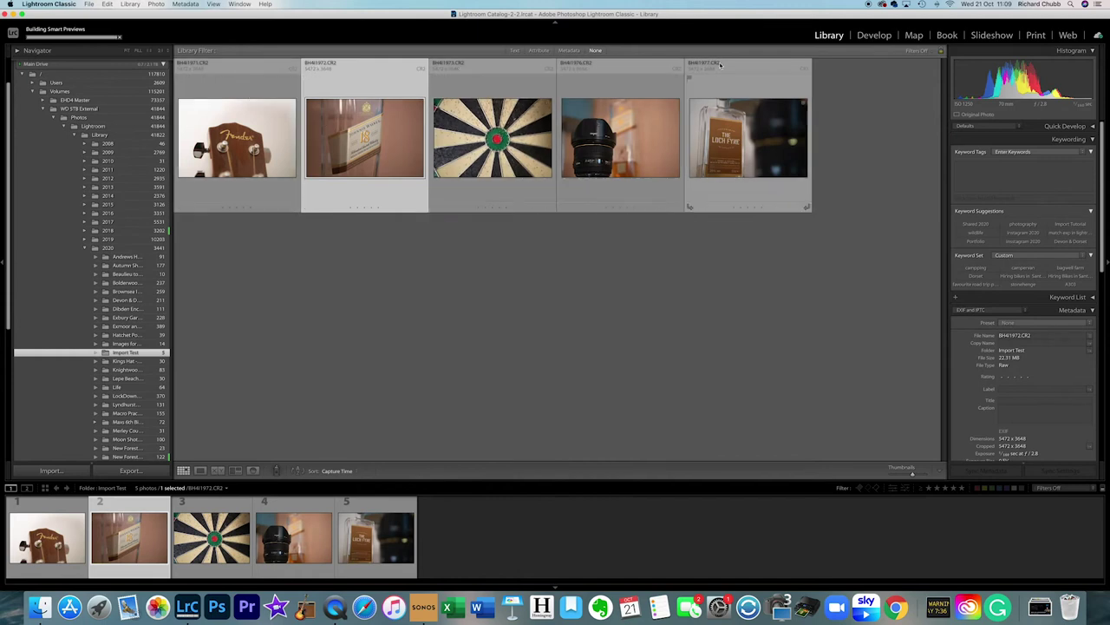
click(747, 139)
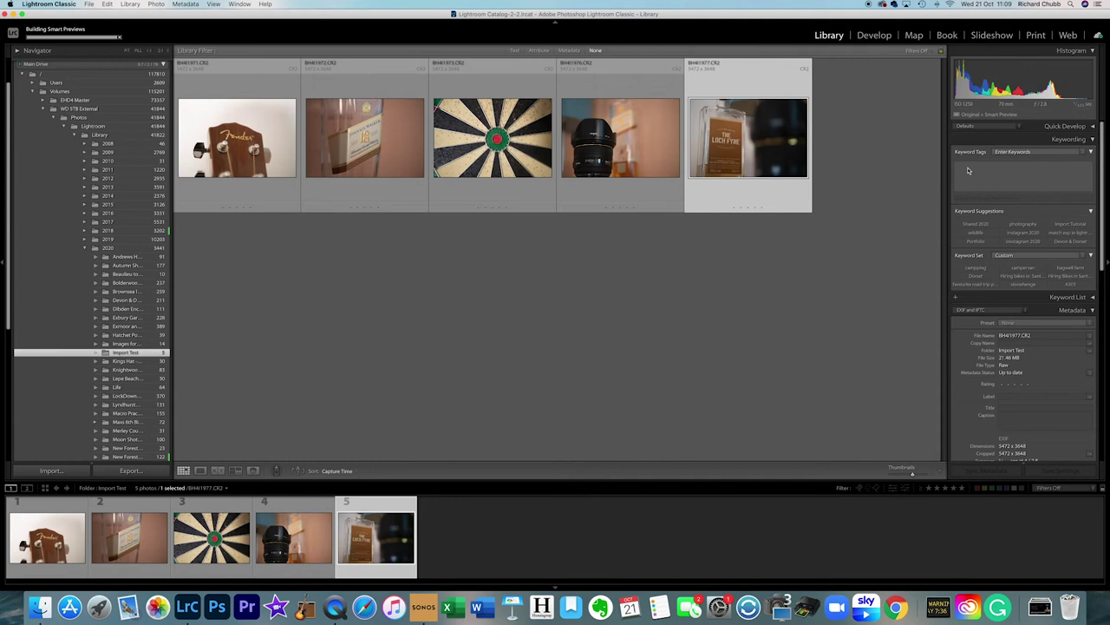
key(Left)
key(Left)
key(Left)
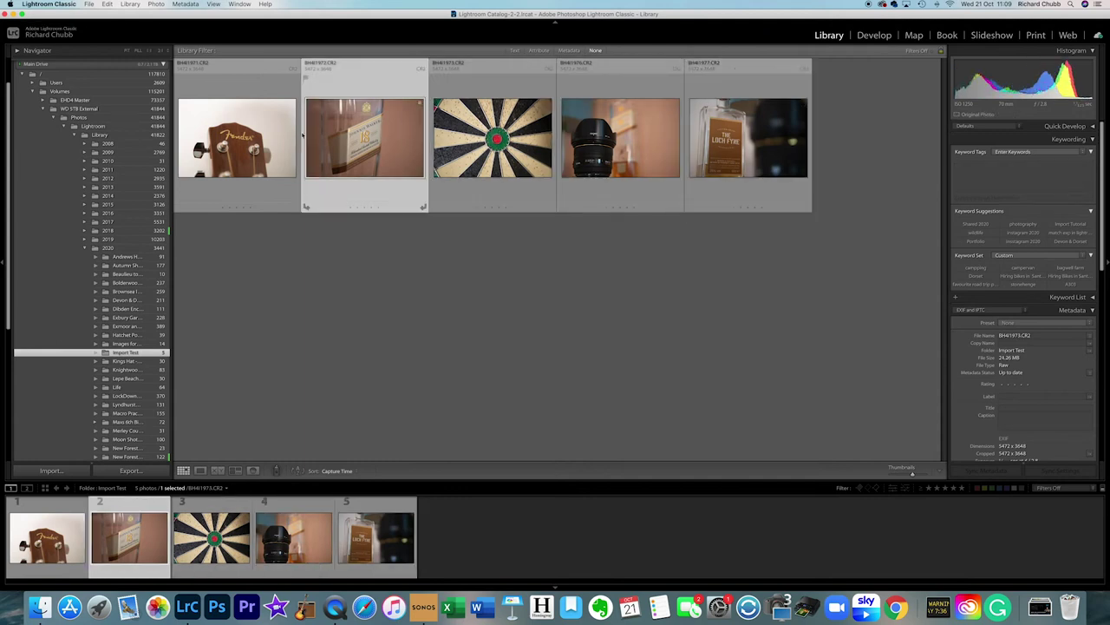
key(Left)
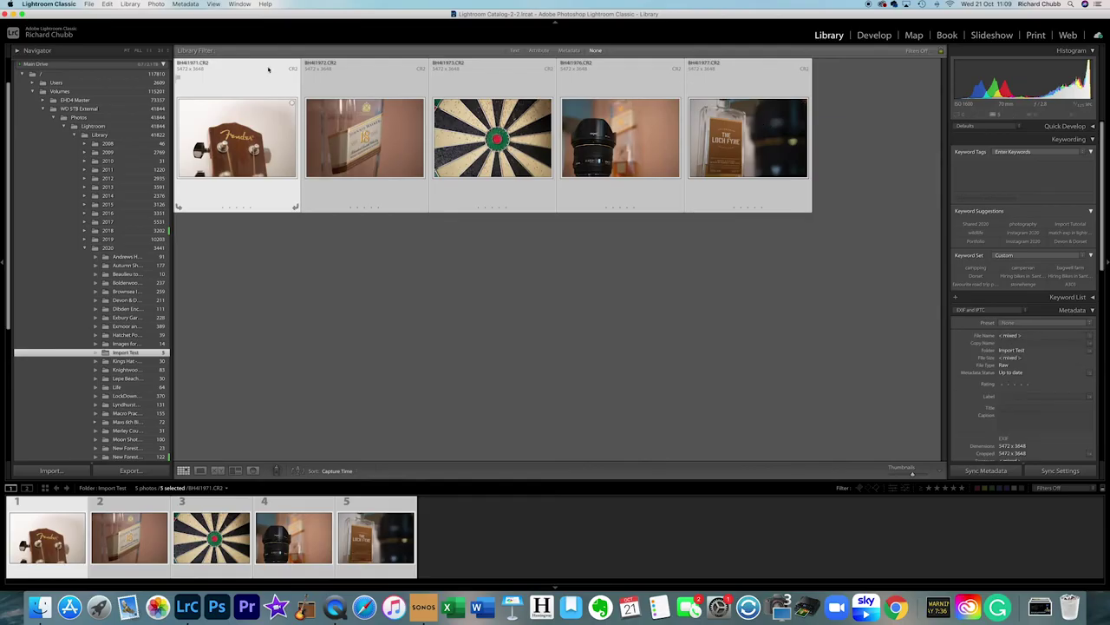
Open Rename Photos for all the selected photos in the Import Test folder
click(137, 4)
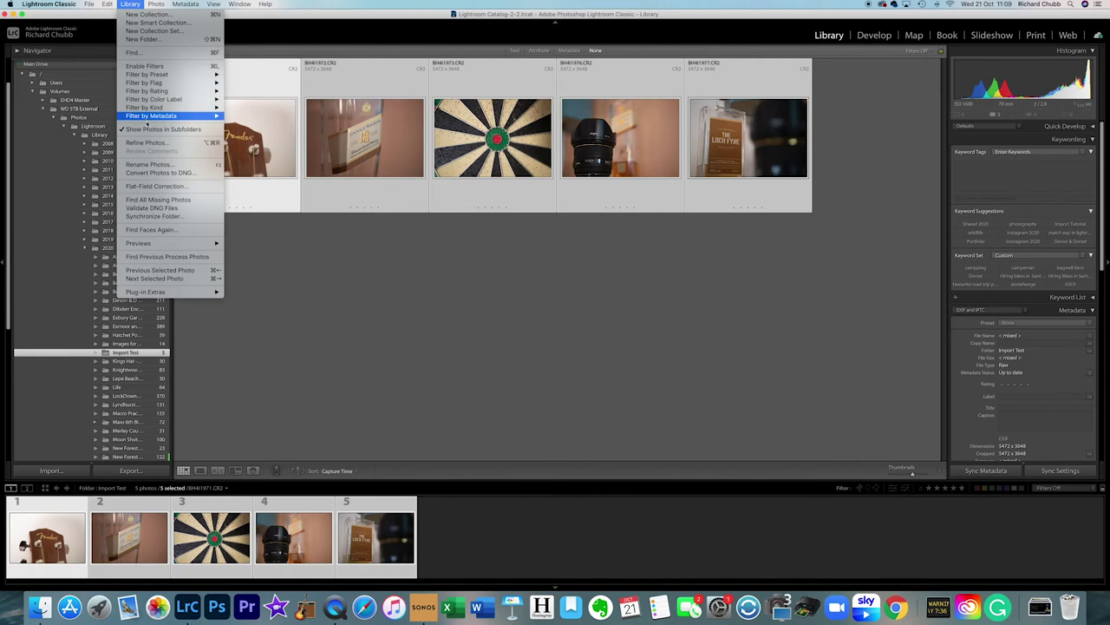
click(152, 165)
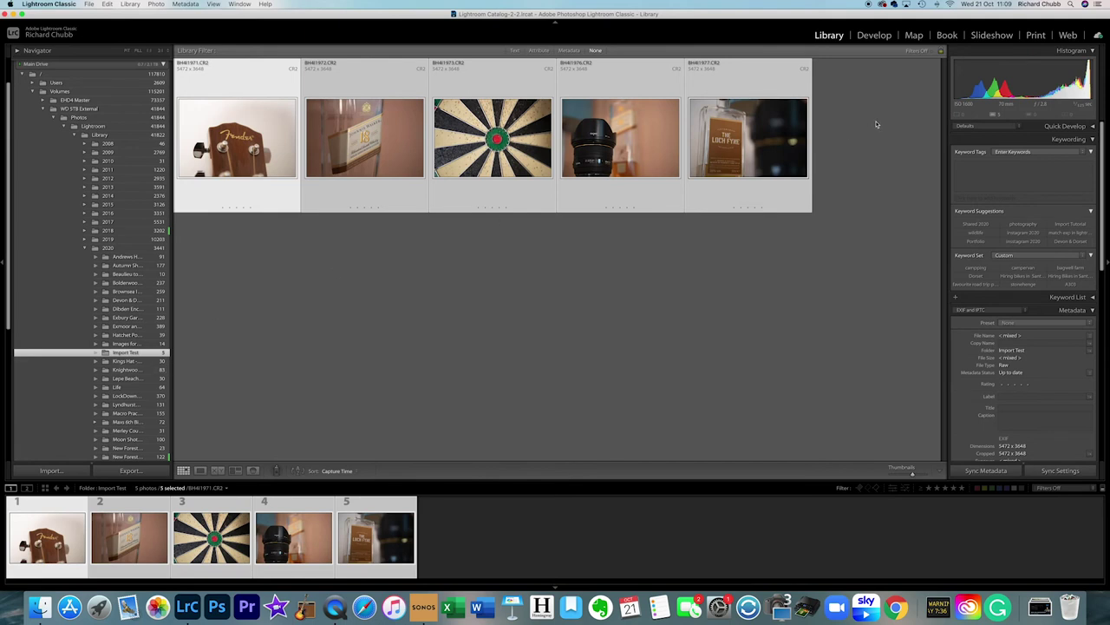
Remove the five photos from Lightroom without deleting them from disk, and remove the Import Test folder from the folder tree
right_click(775, 136)
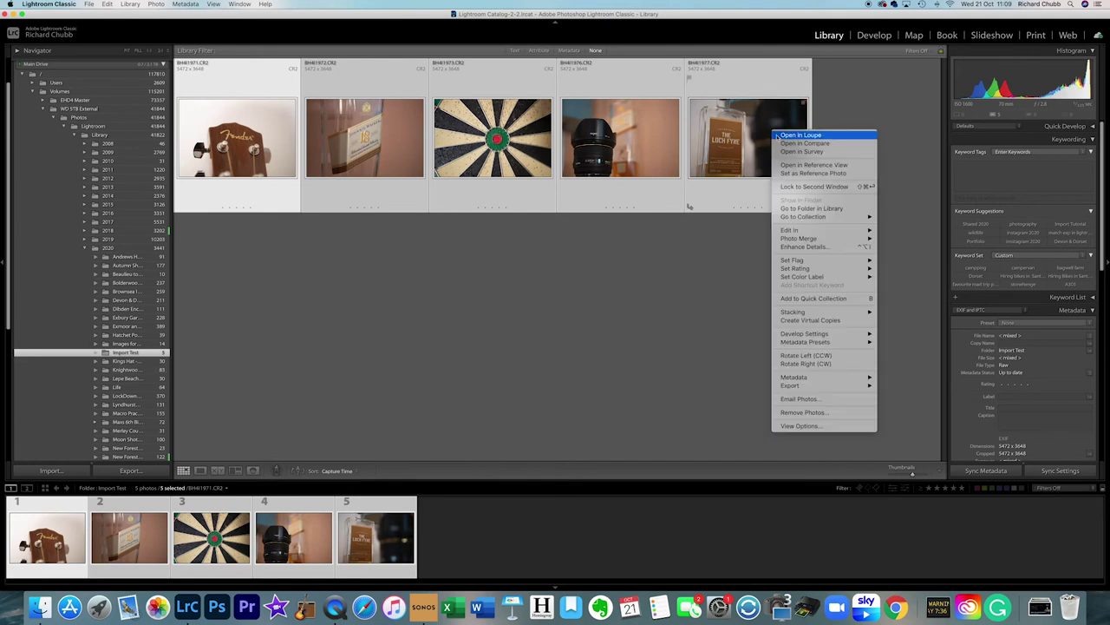
click(818, 412)
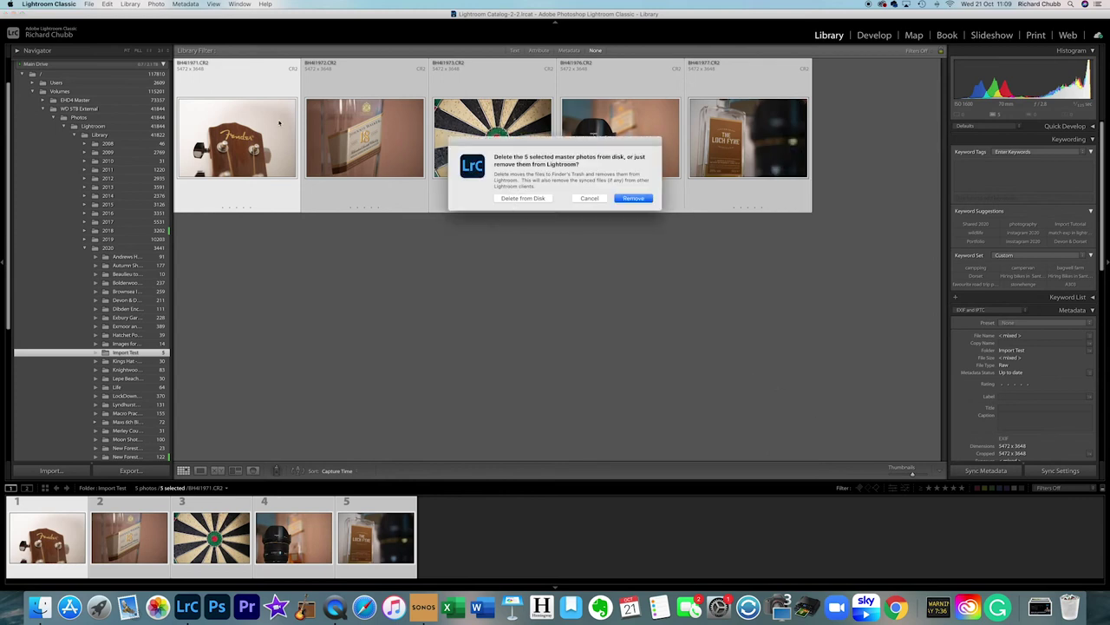
click(635, 198)
right_click(119, 352)
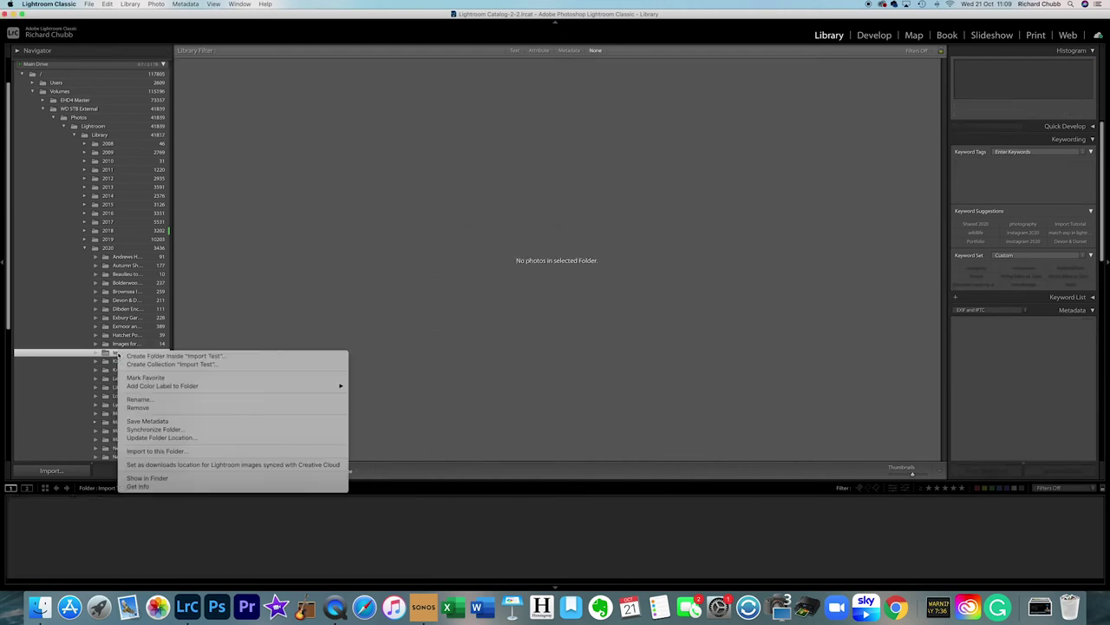
click(137, 407)
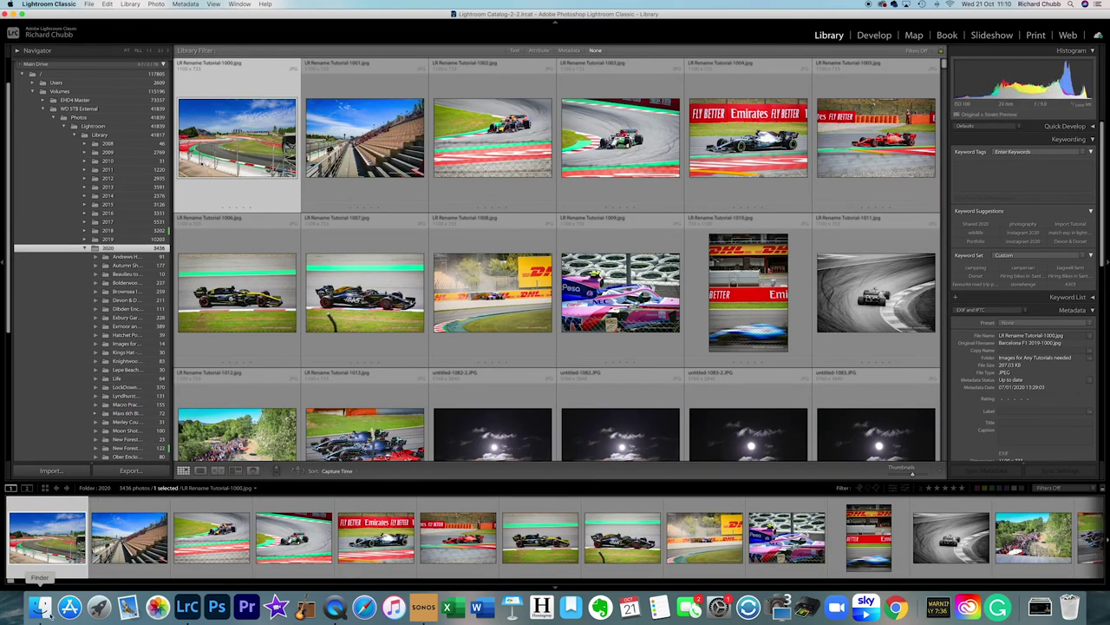
Switch to Finder and check the files in the Import Test folder and on the card
click(41, 607)
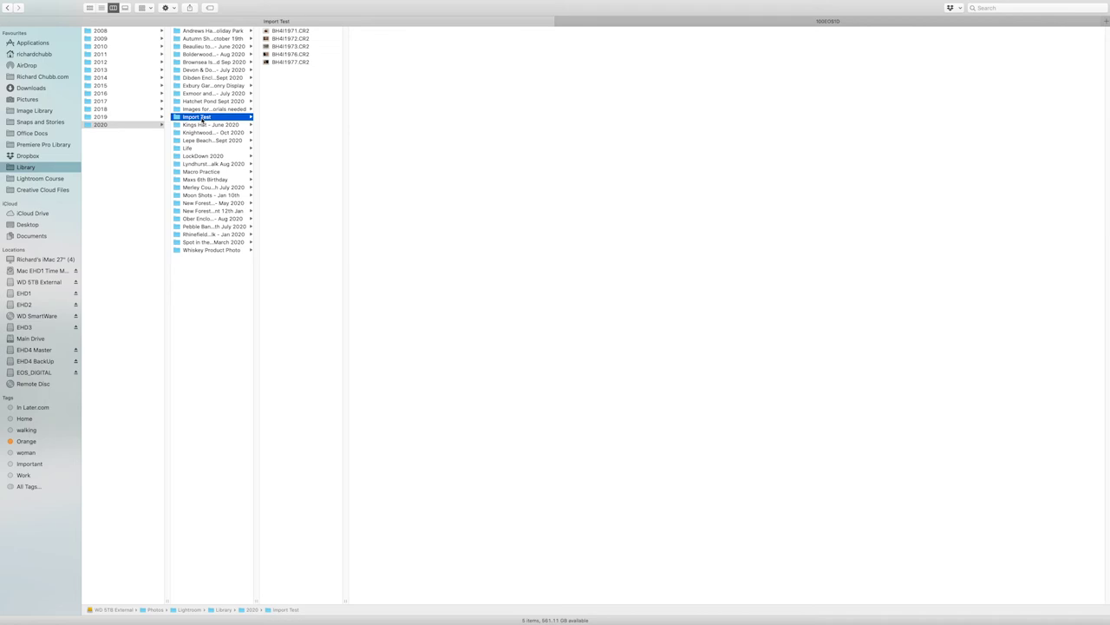
click(607, 24)
click(512, 21)
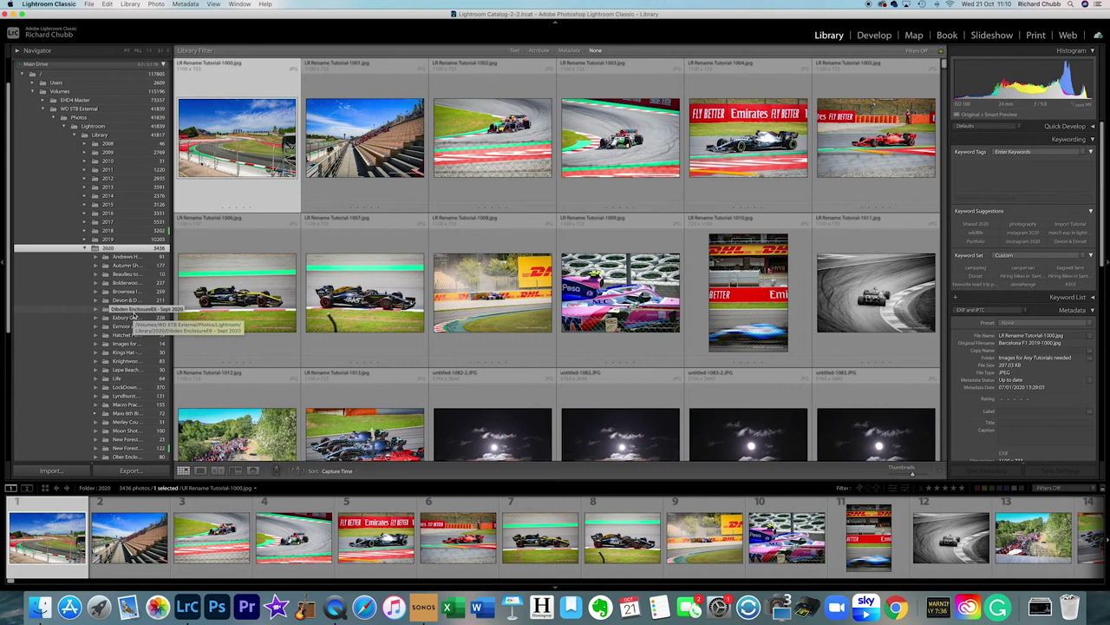
Start an import and choose WD 5TB External > Photos > Lightroom > Library > 2020 > Import Test as the source folder
click(69, 469)
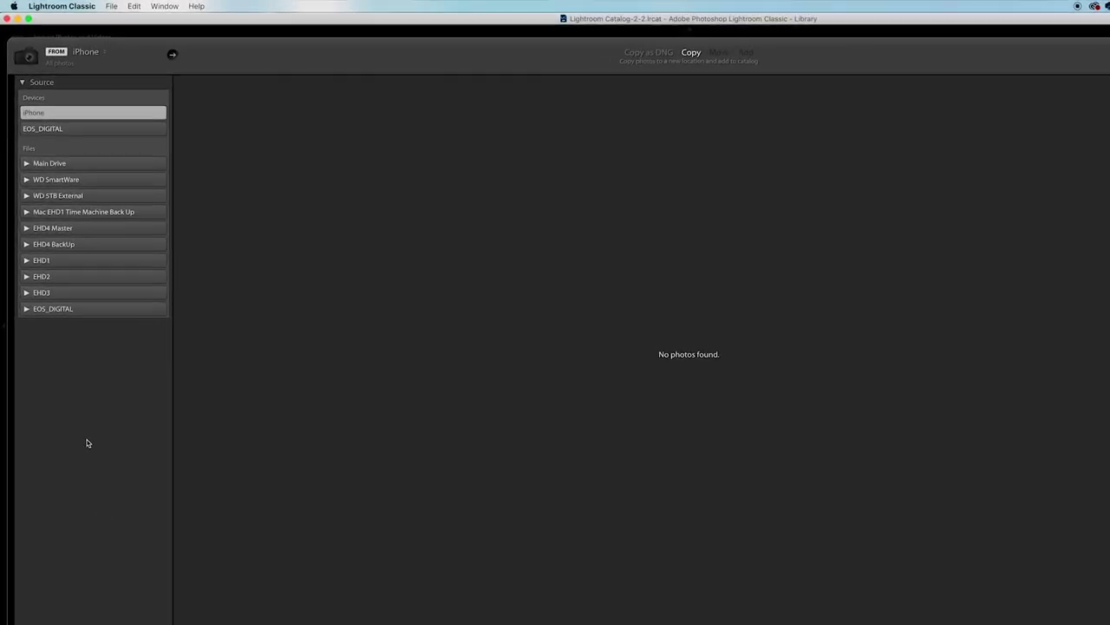
click(27, 178)
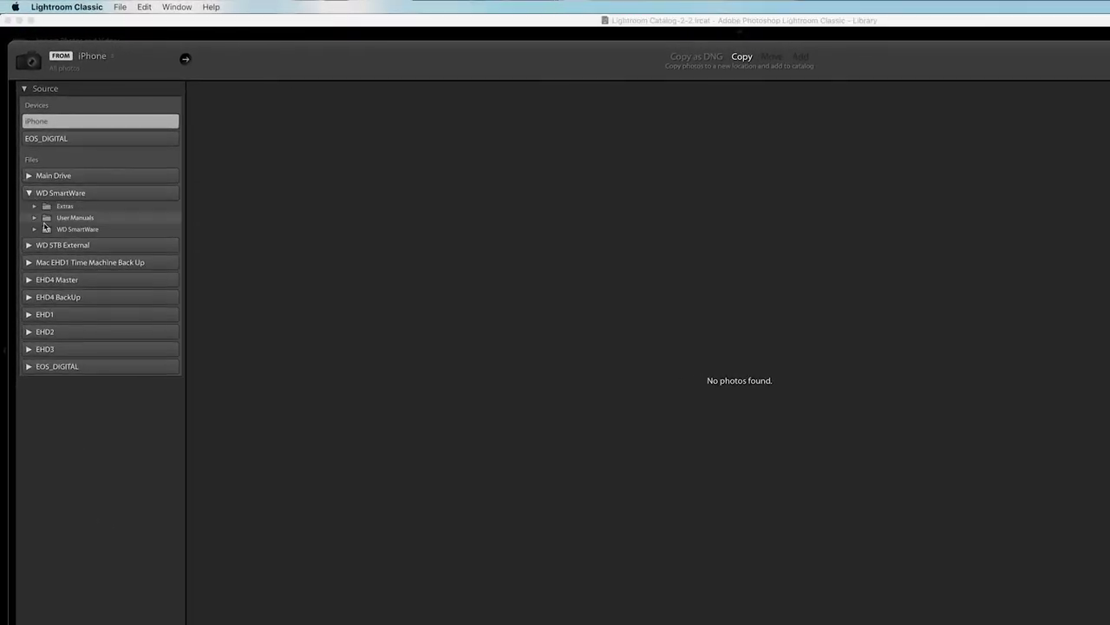
click(31, 194)
click(29, 211)
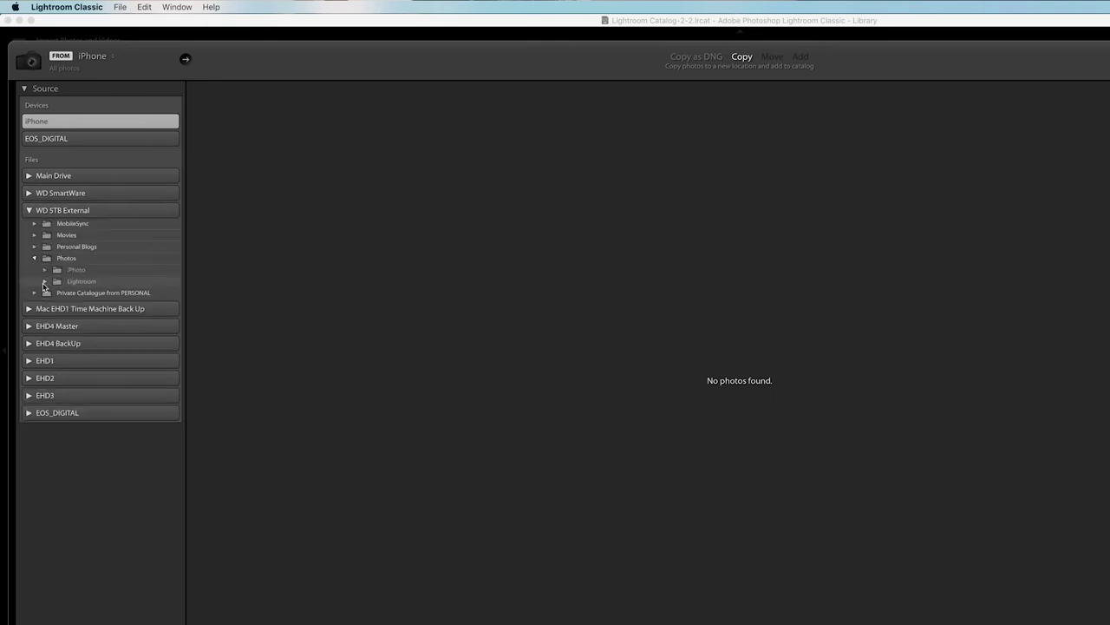
click(45, 282)
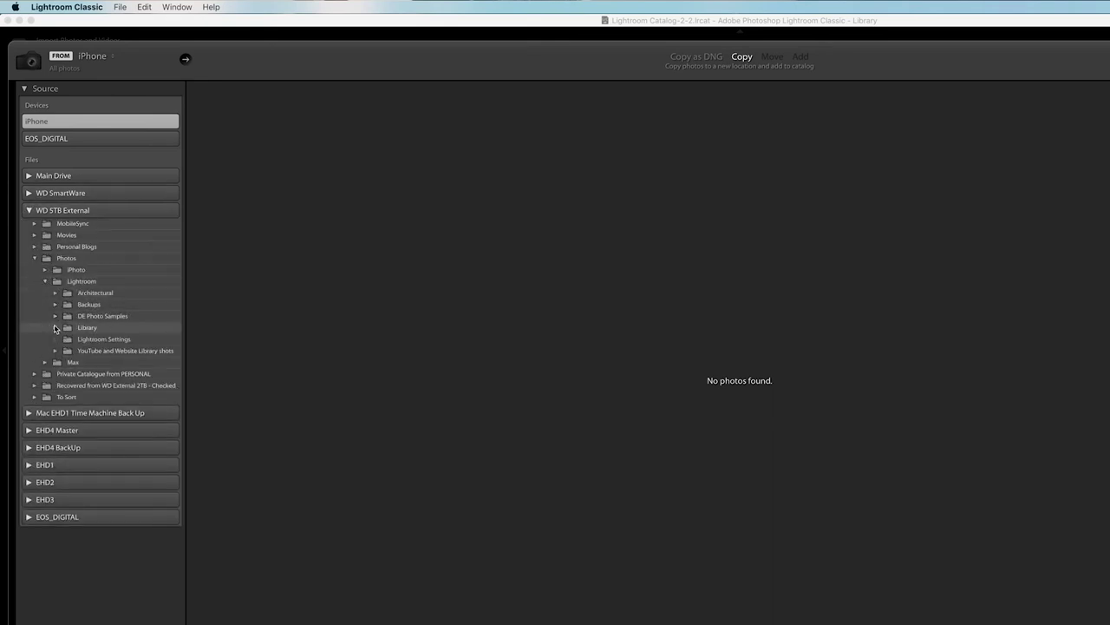
click(55, 328)
click(66, 478)
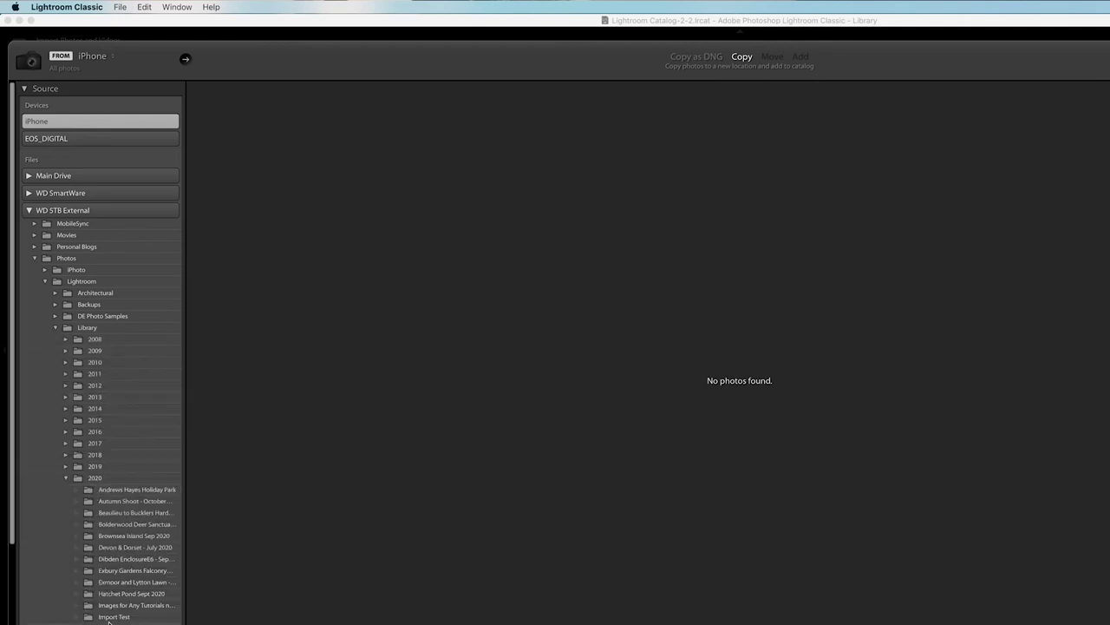
click(108, 617)
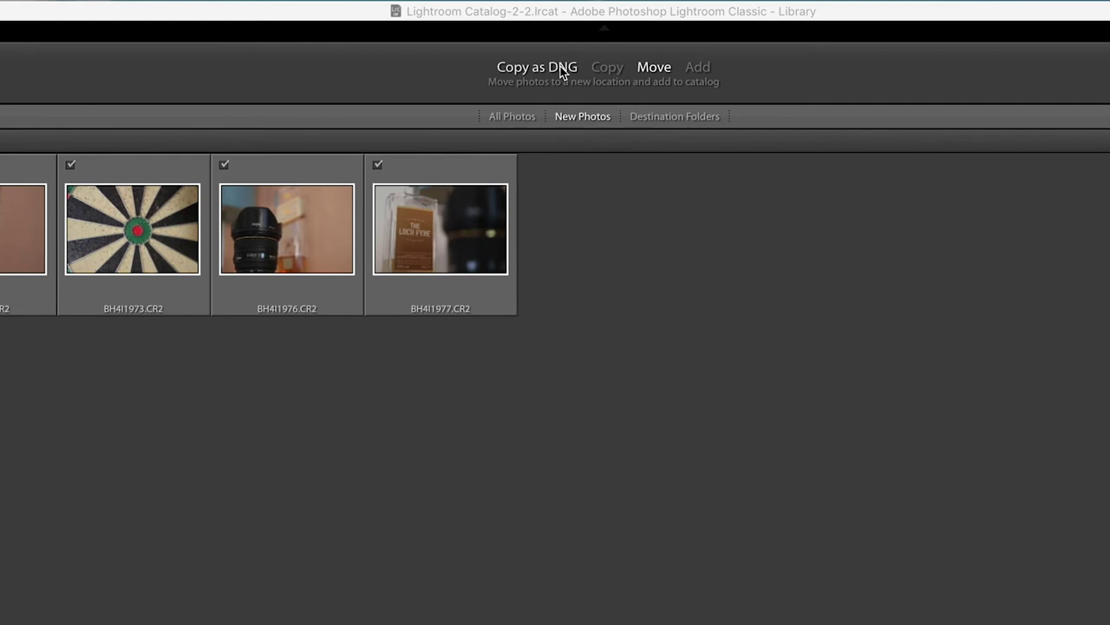
Switch the import method through Copy as DNG, Copy, Move and Add to compare them
click(538, 67)
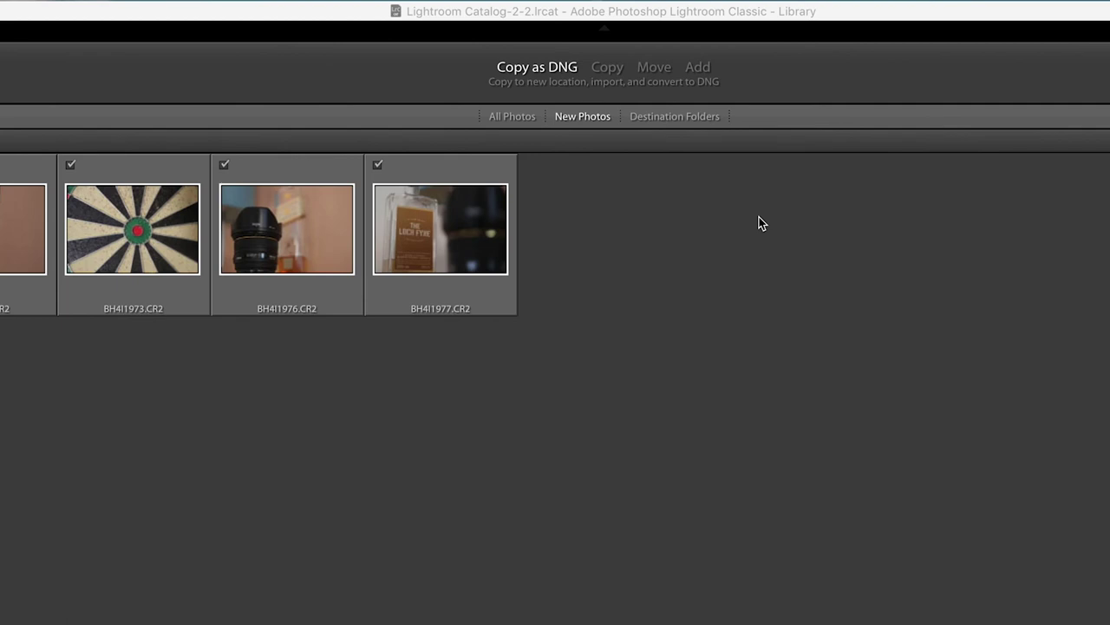
click(607, 68)
click(657, 74)
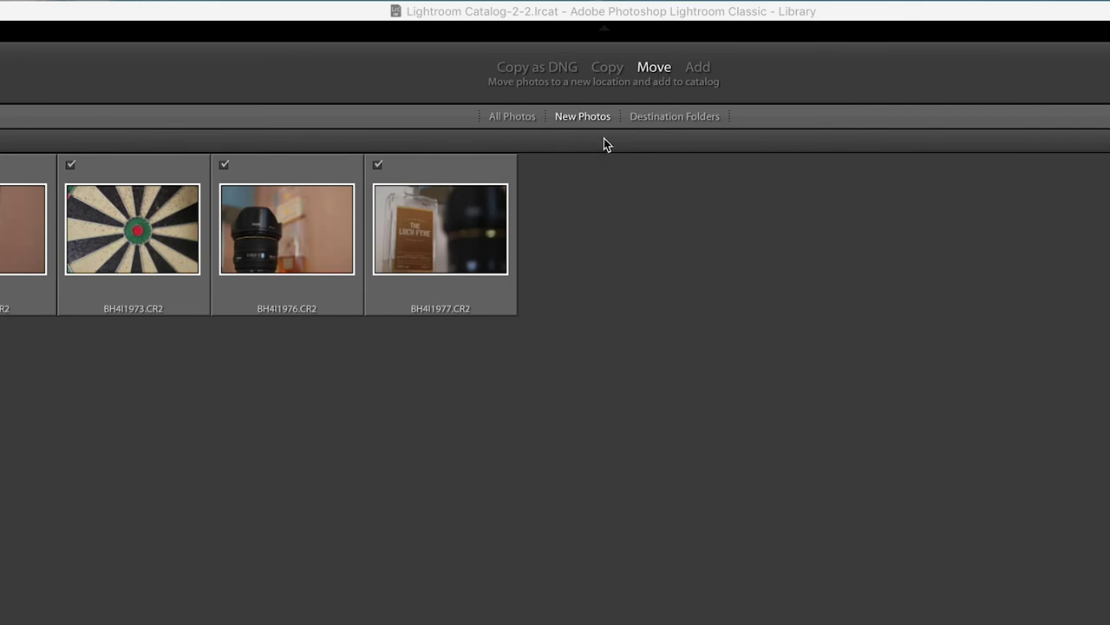
click(697, 67)
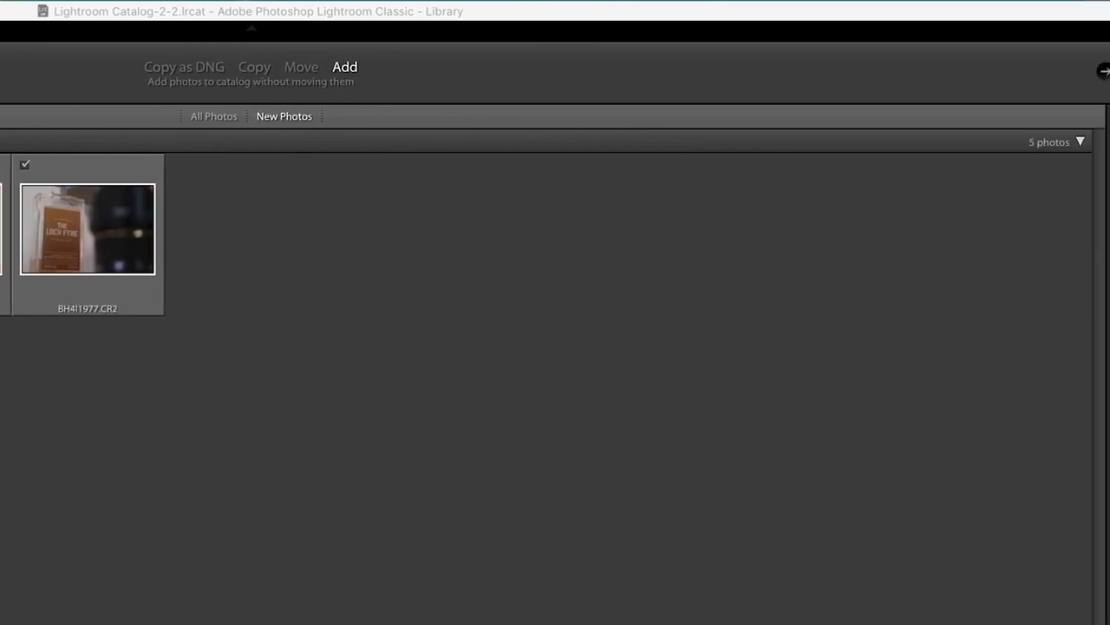
Review the File Handling and Apply During Import options offered with the Add method
click(1028, 116)
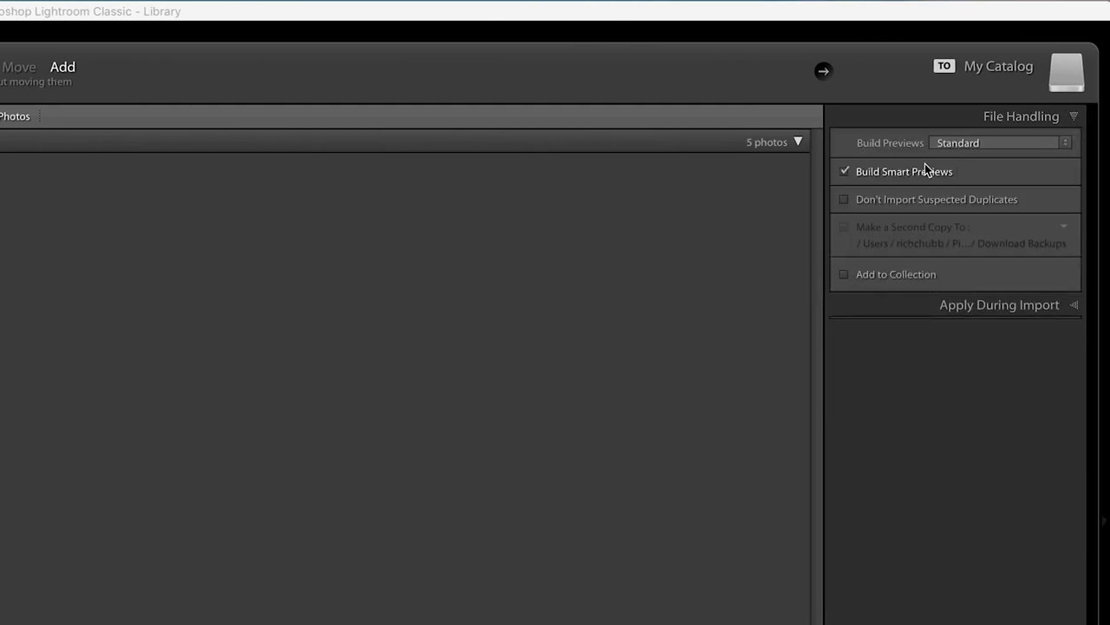
click(1073, 118)
click(1073, 143)
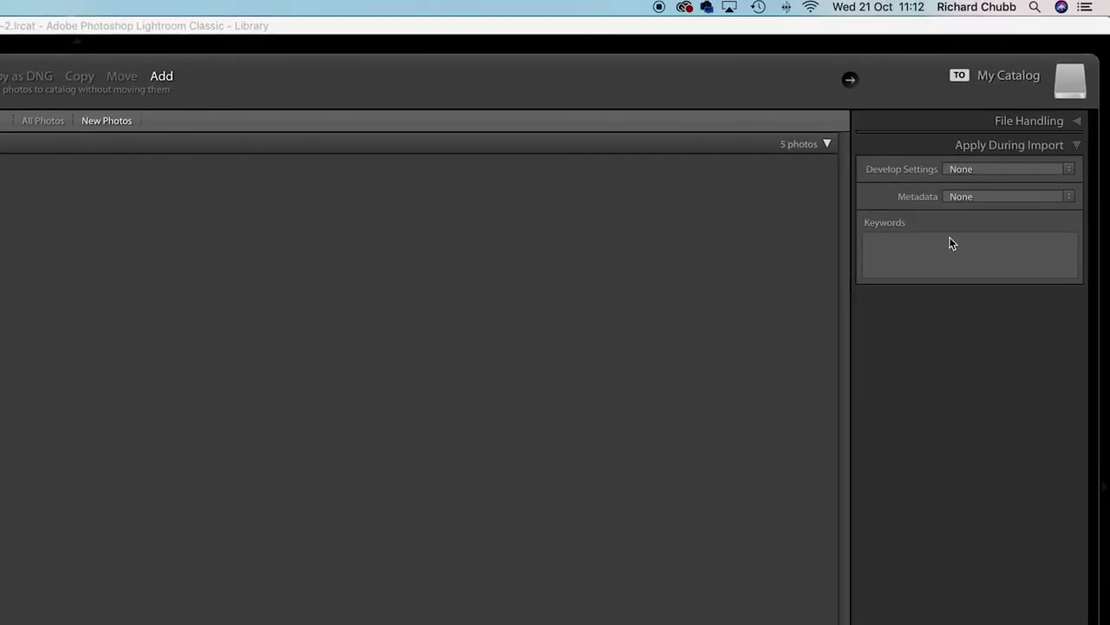
Set the import method to Move and review its File Handling options
click(135, 83)
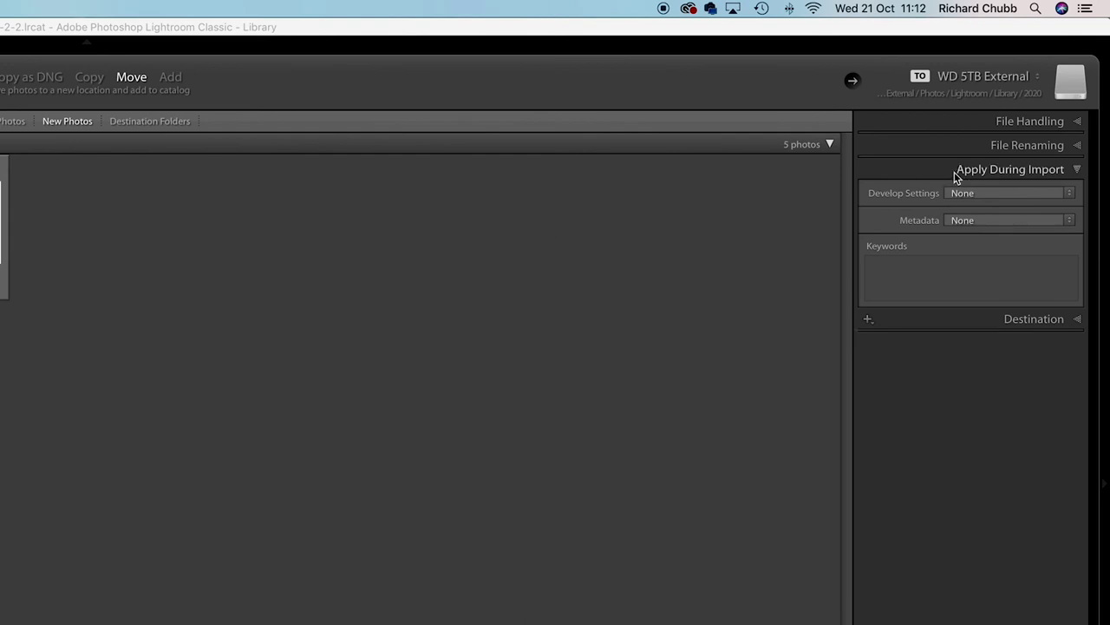
click(1074, 122)
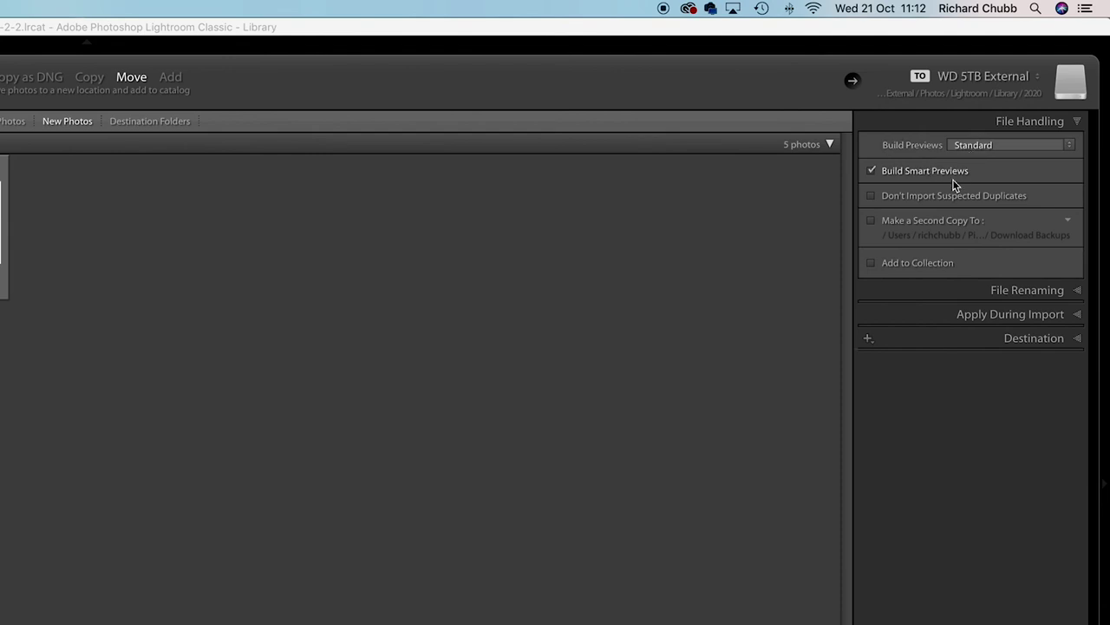
click(1076, 128)
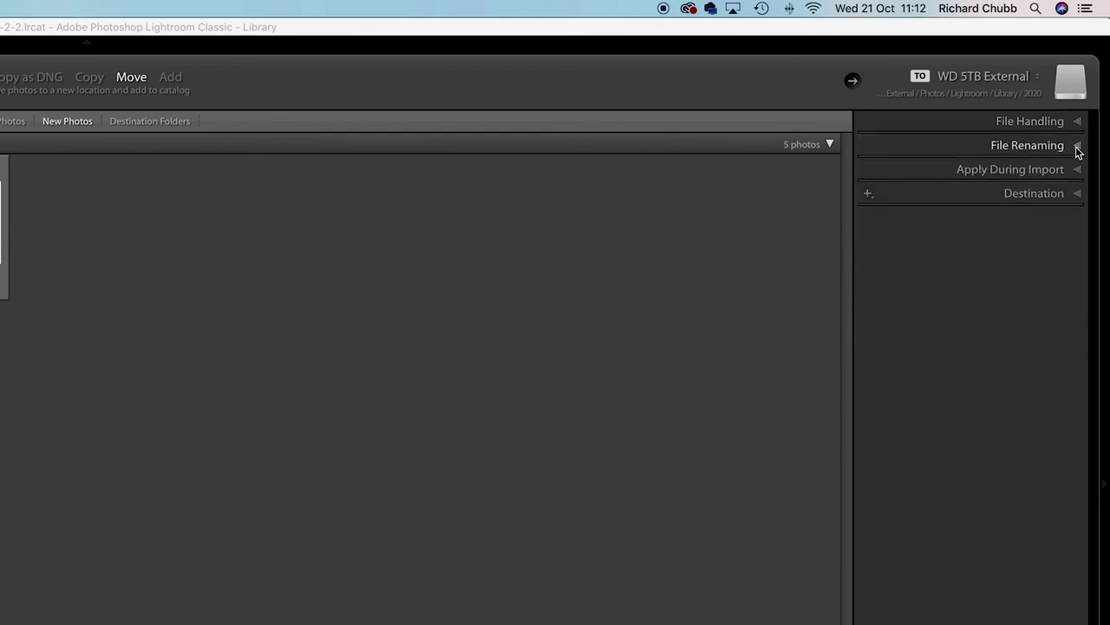
Set the custom text for renaming the imported files to Import Test Again
click(1078, 144)
click(1014, 214)
click(1039, 214)
text(Again)
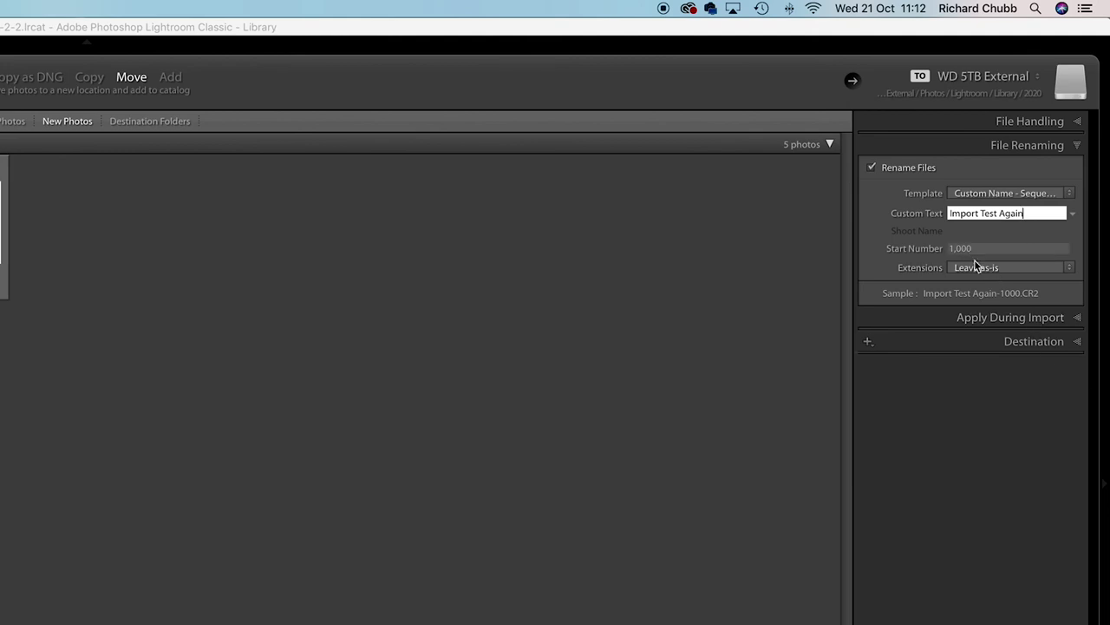
Set the destination to the existing Import Test folder within 2020, leave Into Subfolder off, and import the photos
click(1072, 319)
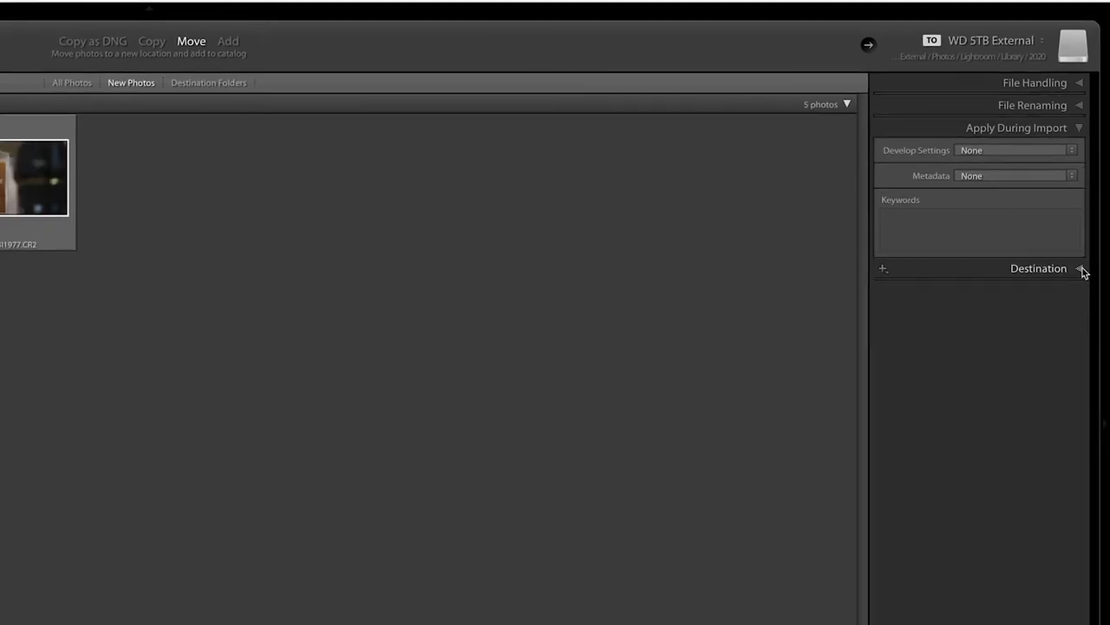
click(1081, 269)
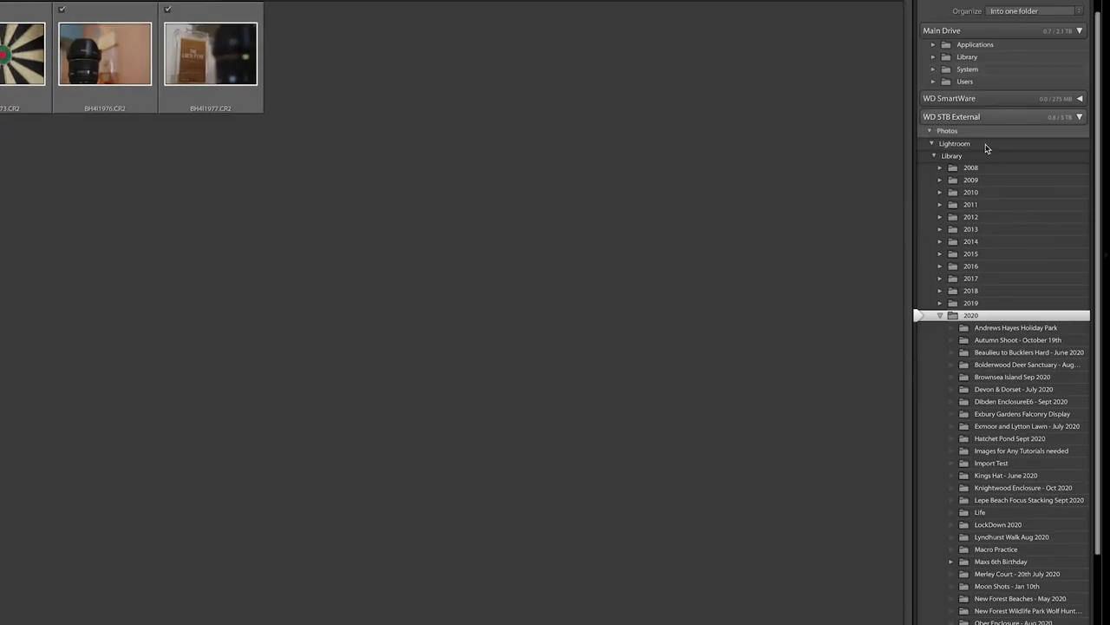
click(989, 462)
scroll(971, 347, up, 2)
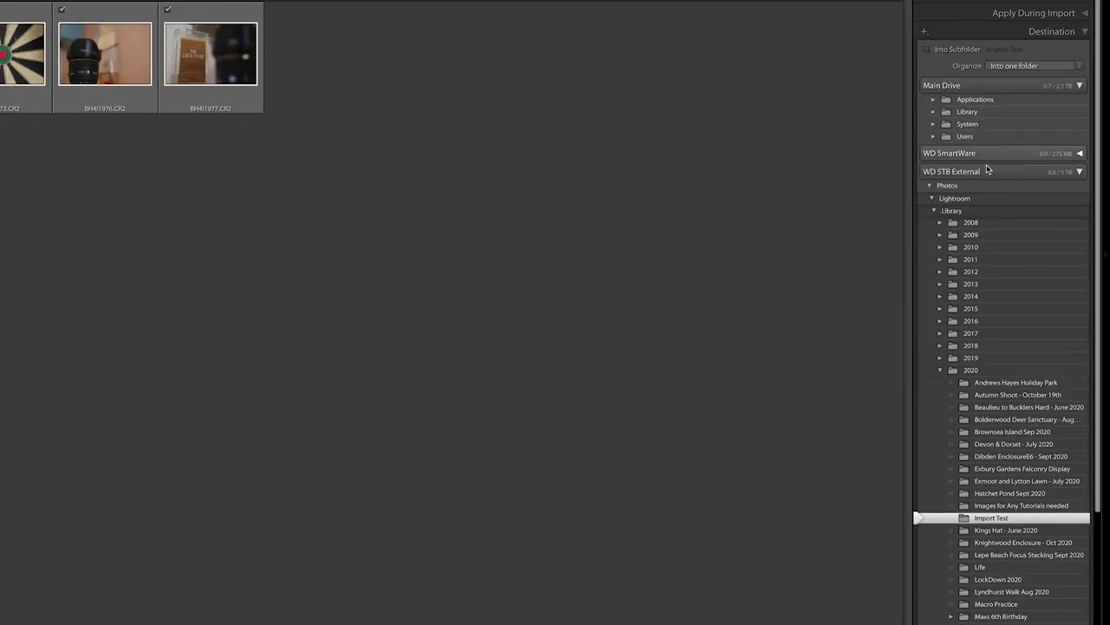
click(966, 370)
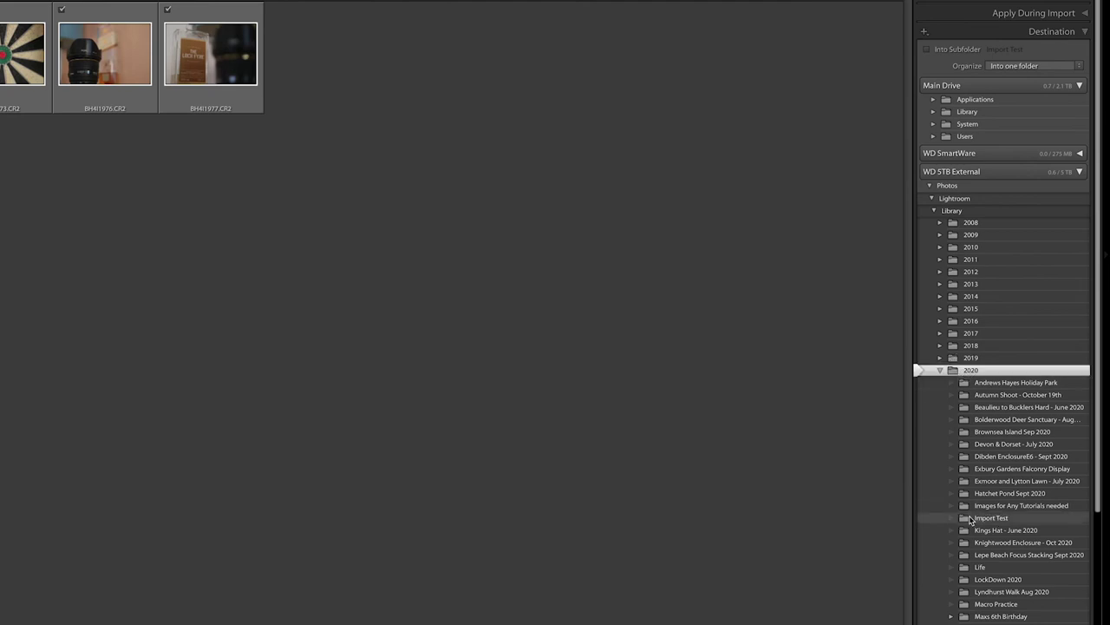
click(926, 50)
click(927, 51)
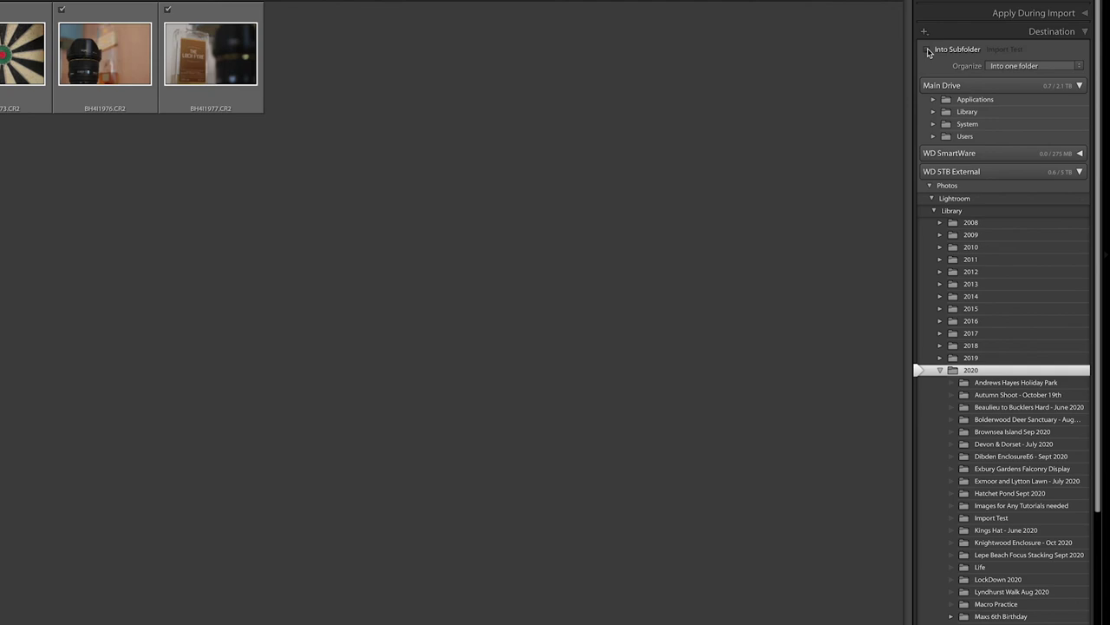
click(983, 519)
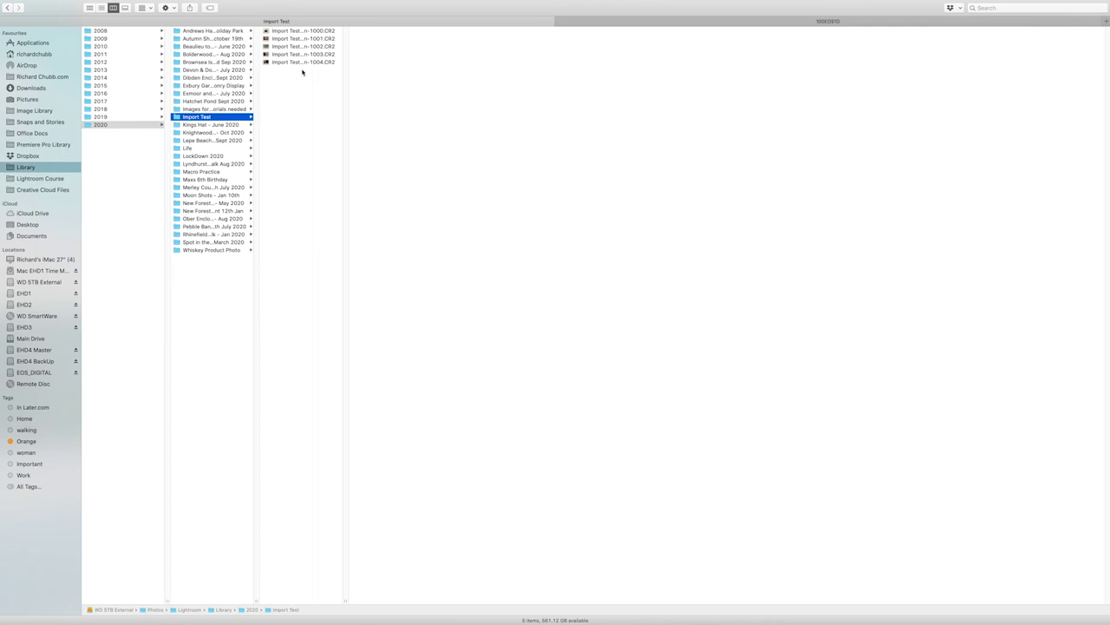
Widen the Finder file column and check the file names of the Import Test folder in both Lightroom and Finder
drag(345, 598, 404, 598)
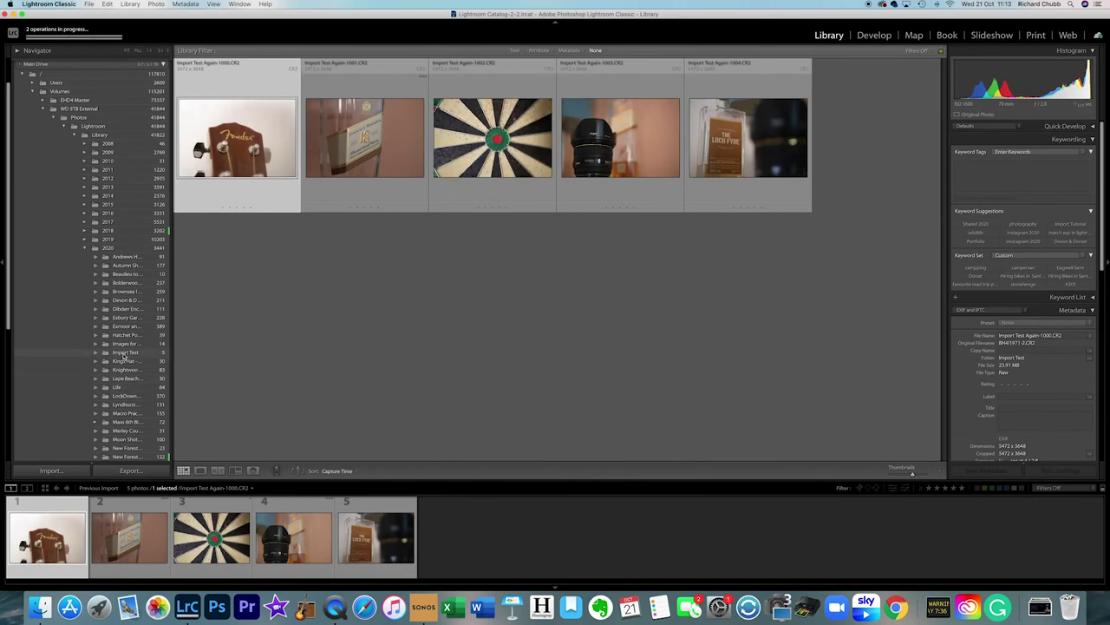
click(126, 353)
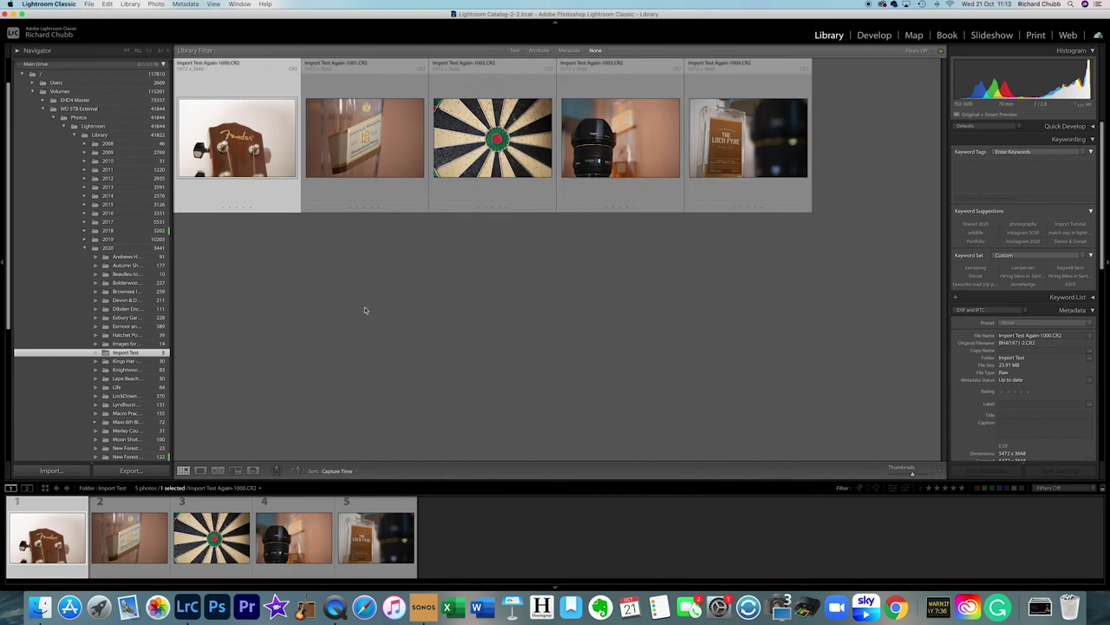
key(super+Tab)
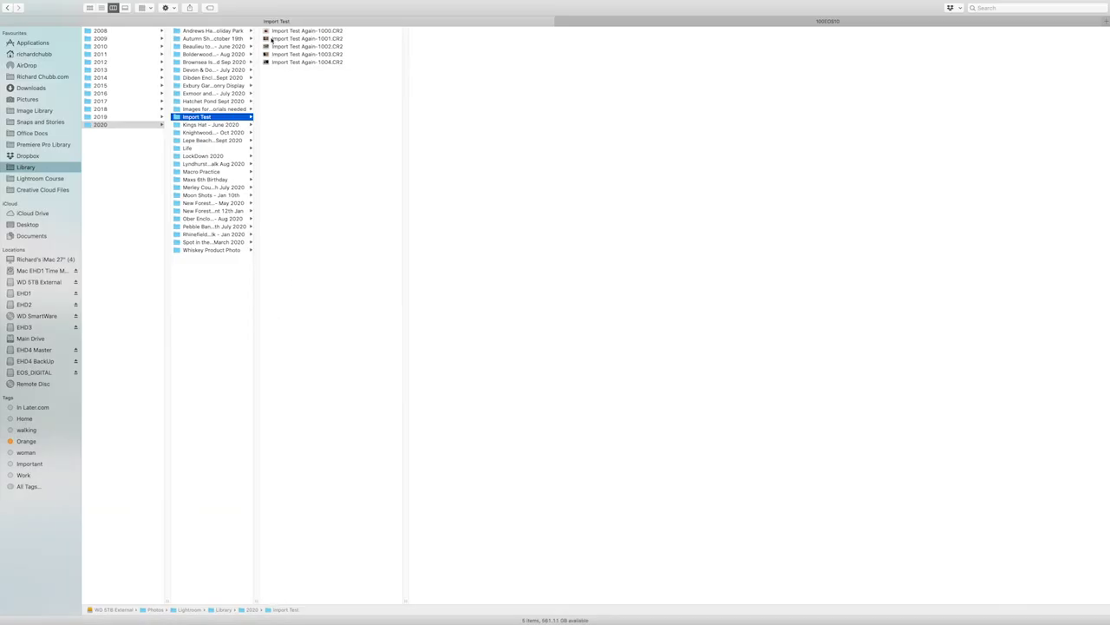